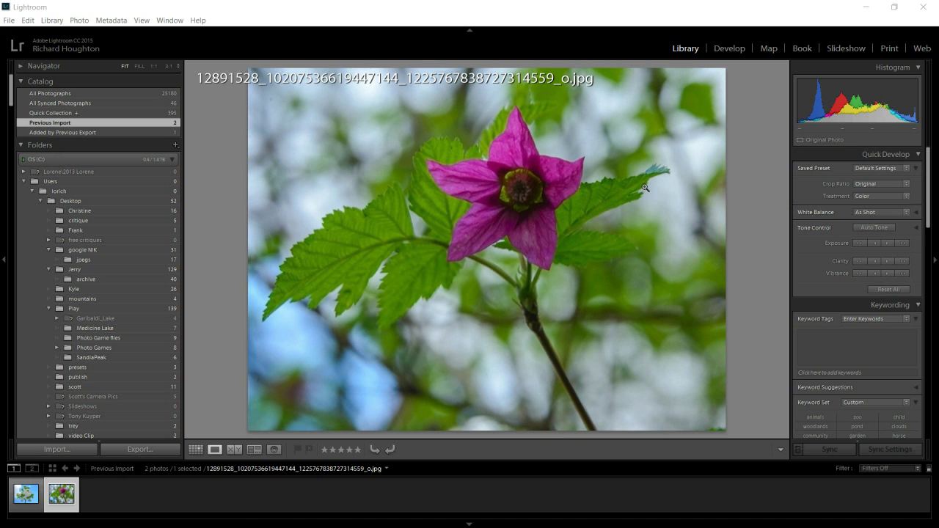
- Open an edit copy of the magenta flower photo, with Lightroom adjustments, in Viveza 2
right_click(640, 211)
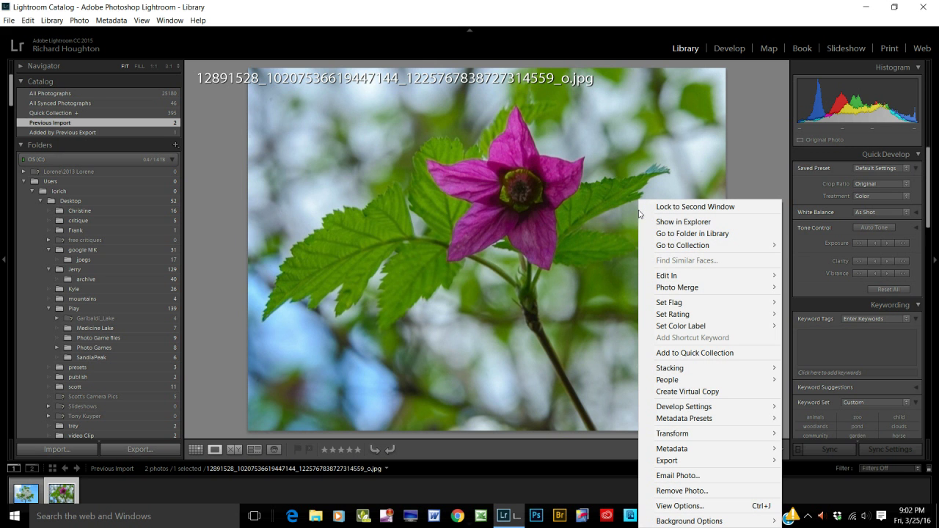
mouse_move(672, 278)
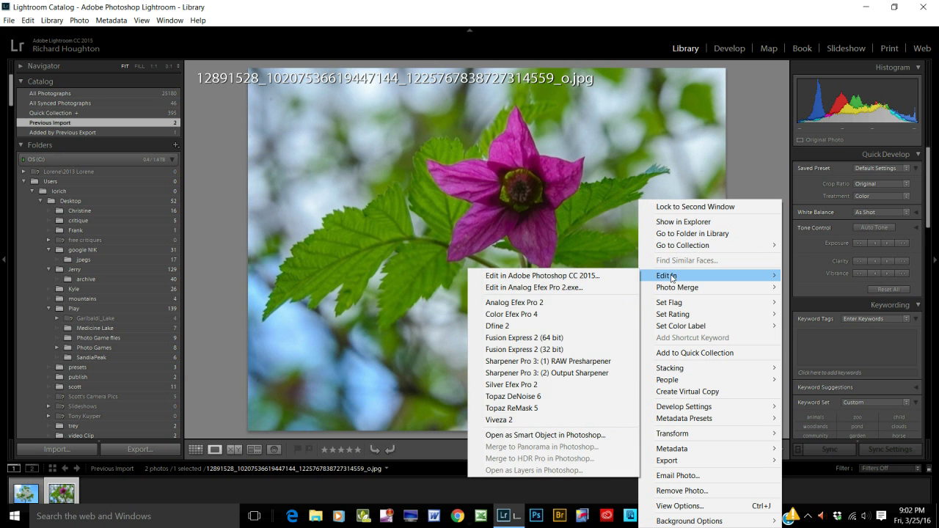
click(498, 421)
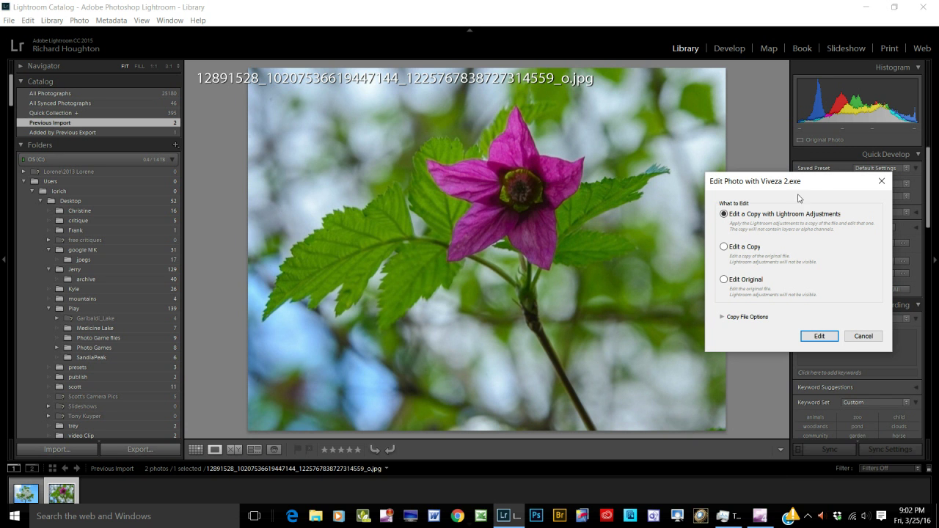
click(820, 339)
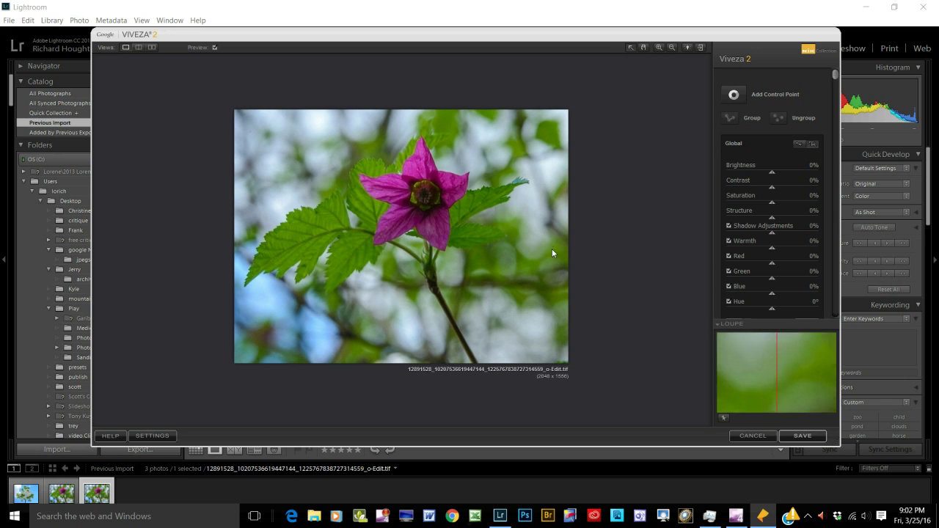
- Activate Add Control Point on the loaded flower image in Viveza 2
click(734, 94)
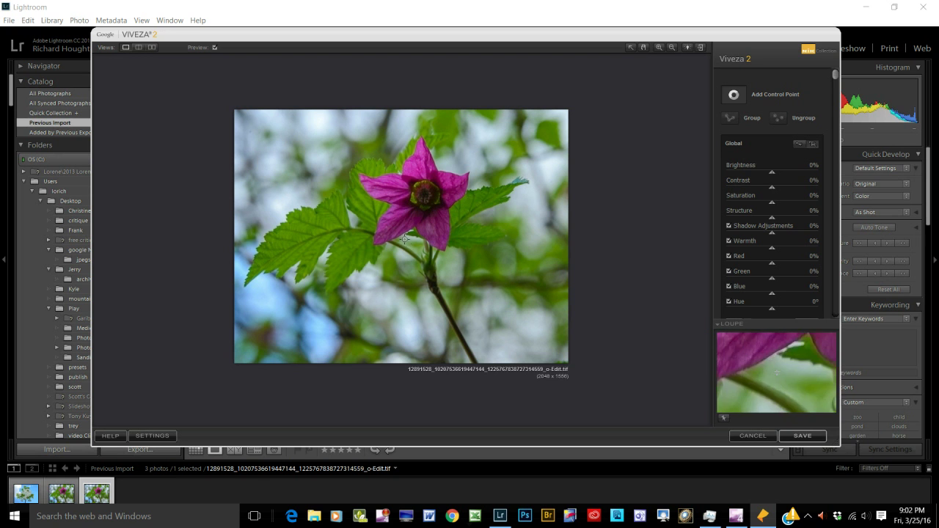
- Place a control point on the flower, size it to cover the flower, and nudge it into position
click(395, 183)
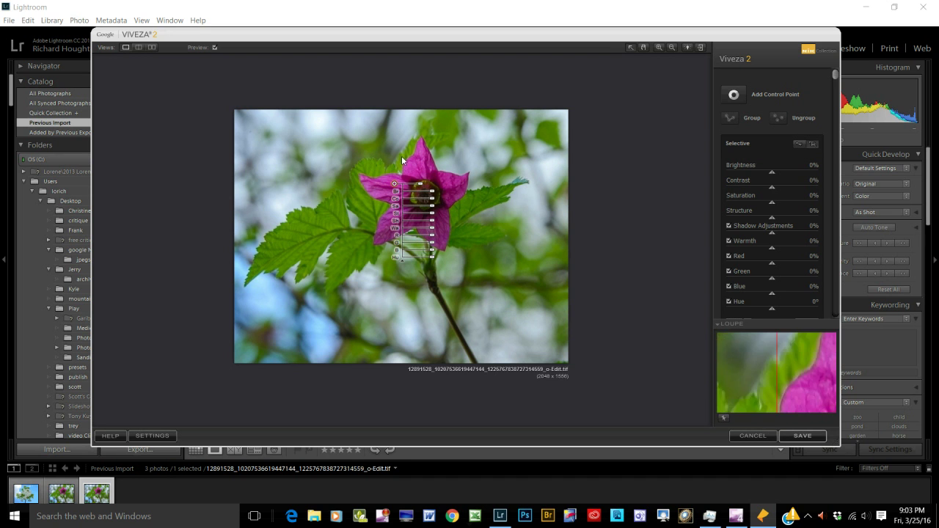
drag(419, 191, 428, 189)
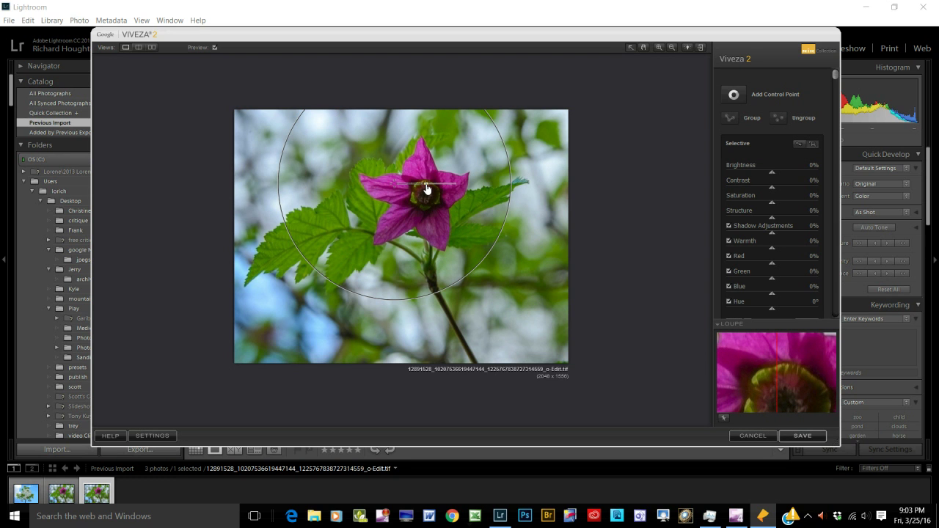
drag(428, 189, 400, 191)
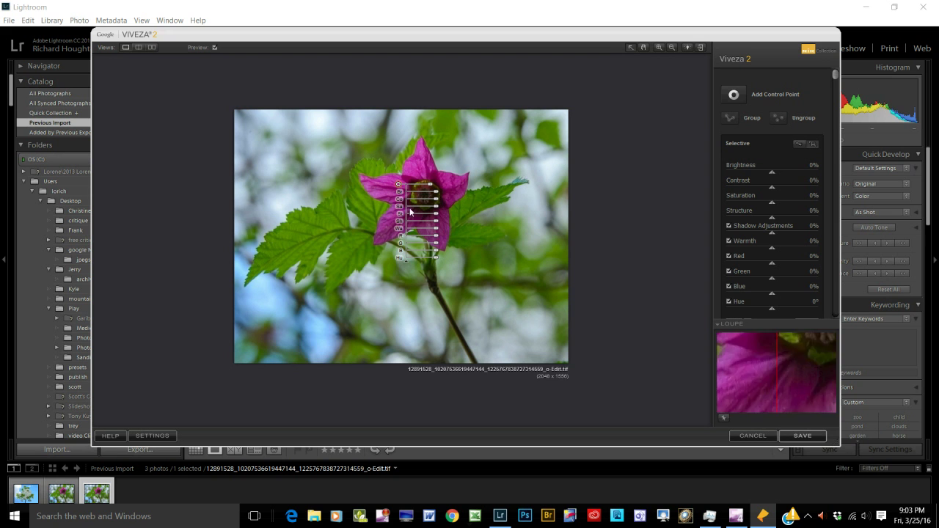
drag(400, 189, 442, 202)
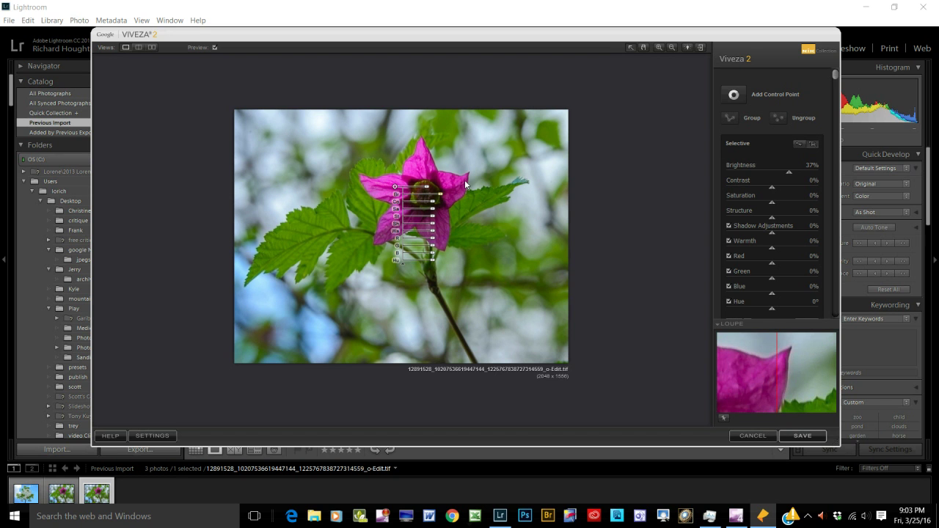
- Delete the flower control point and darken the upper-left background to -57% with a new point
key(Delete)
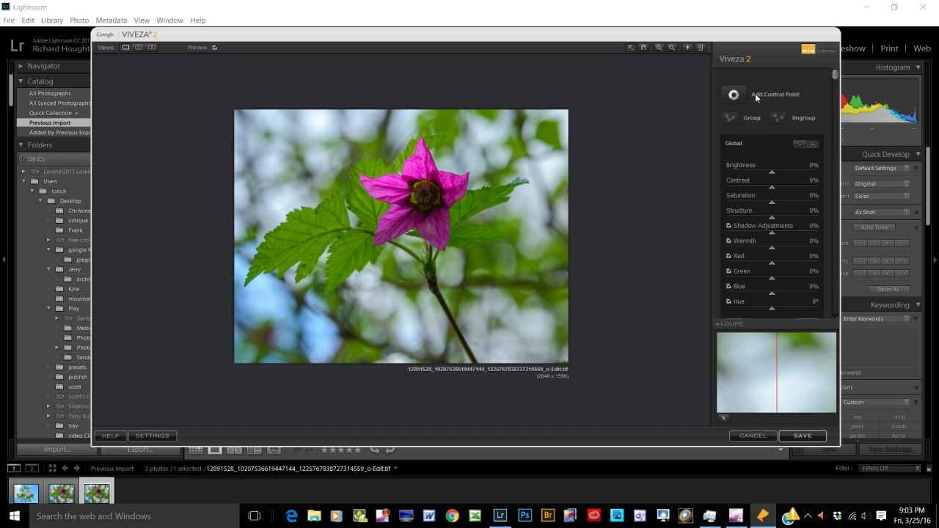
click(732, 95)
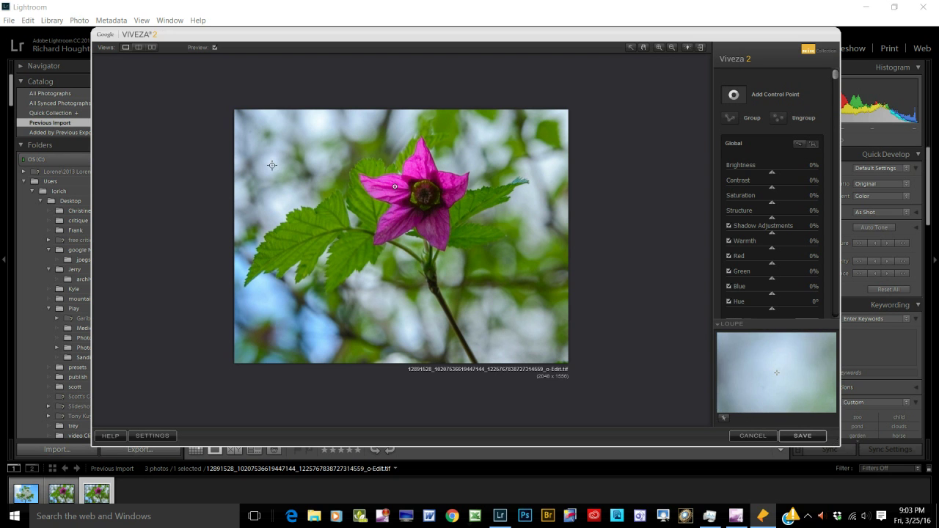
click(274, 167)
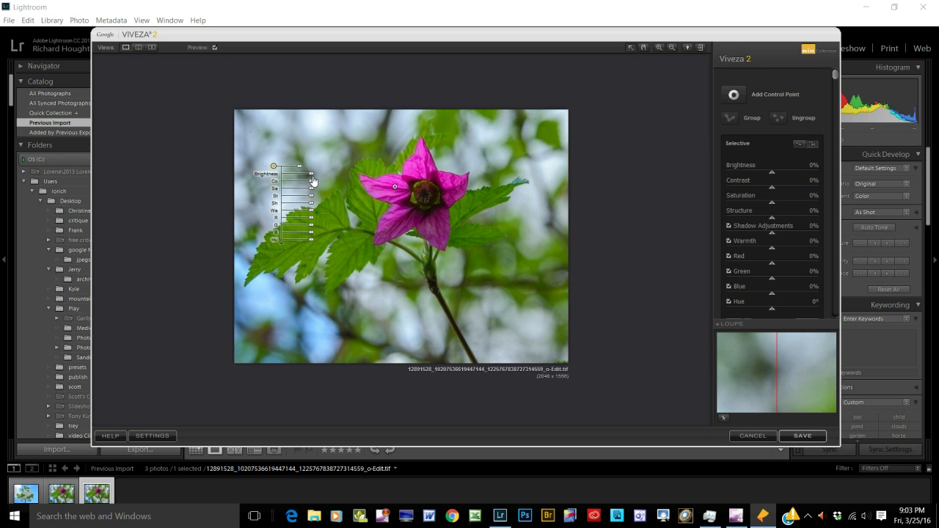
drag(312, 178, 346, 178)
mouse_move(300, 171)
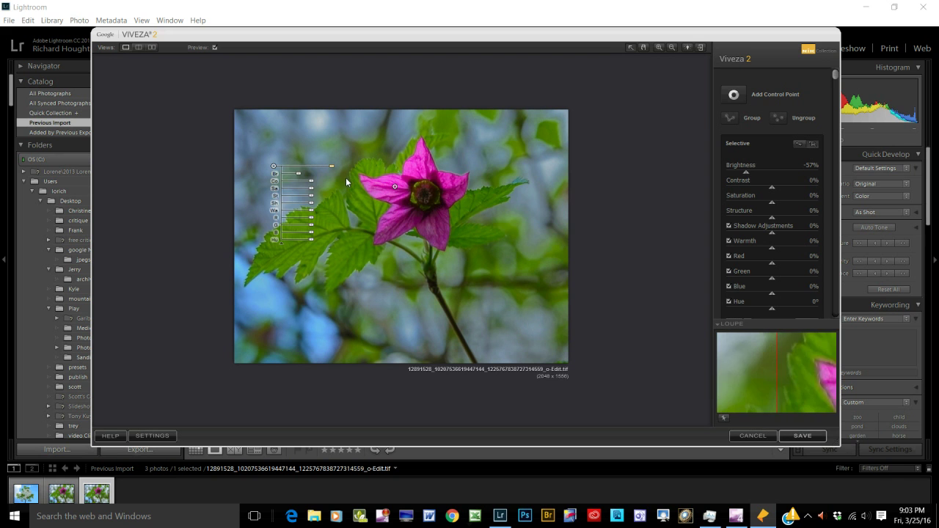
click(496, 216)
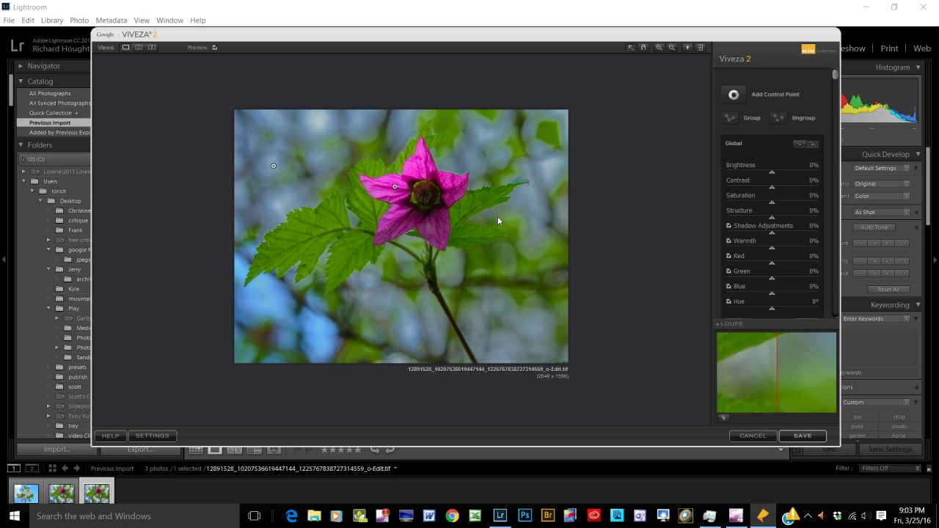
click(735, 96)
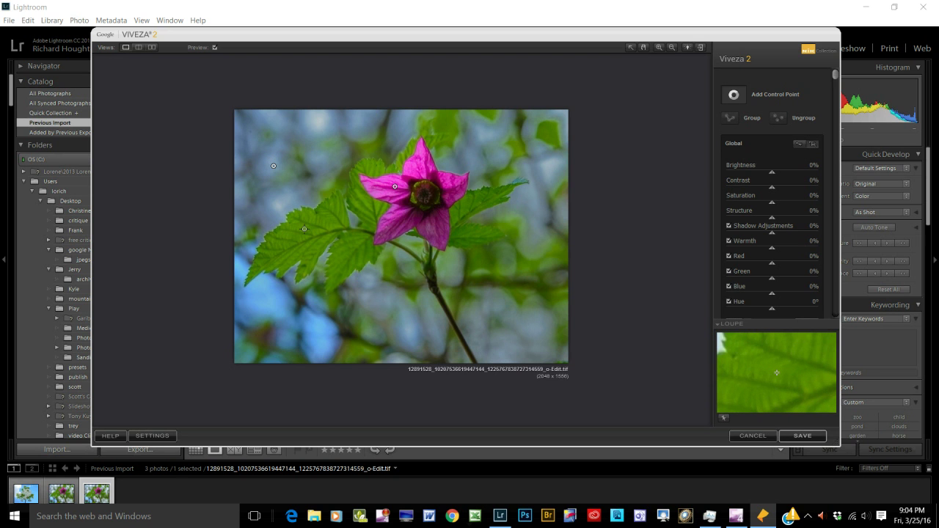
- Place a control point on the large left leaf, move it lower, and set Brightness to 7%
click(305, 229)
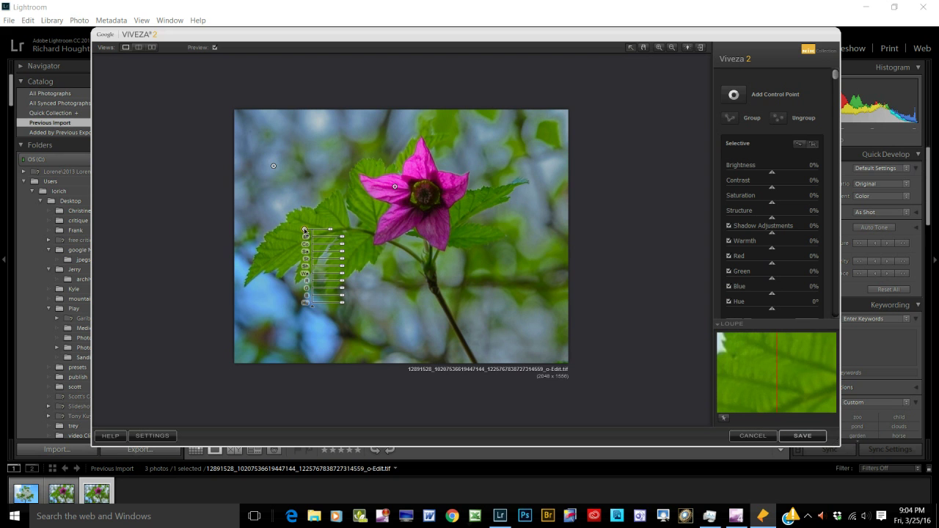
drag(305, 229, 355, 259)
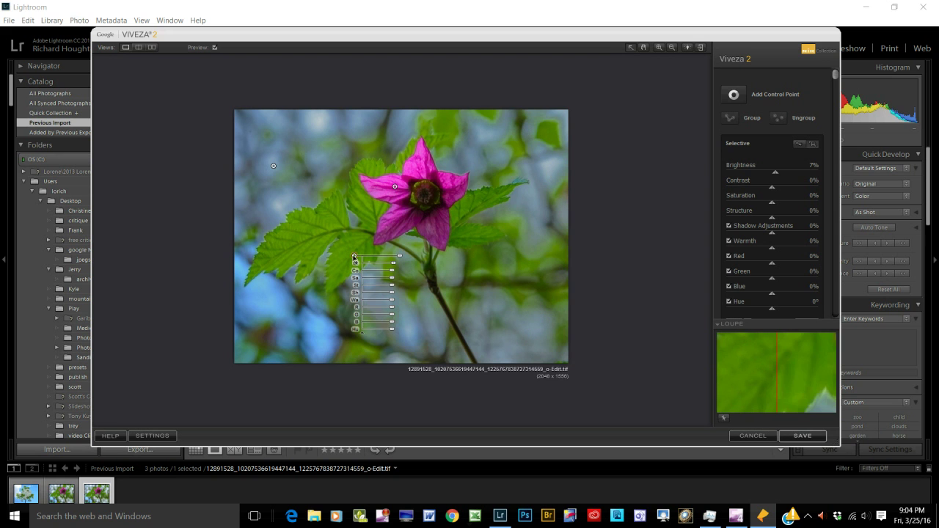
click(482, 294)
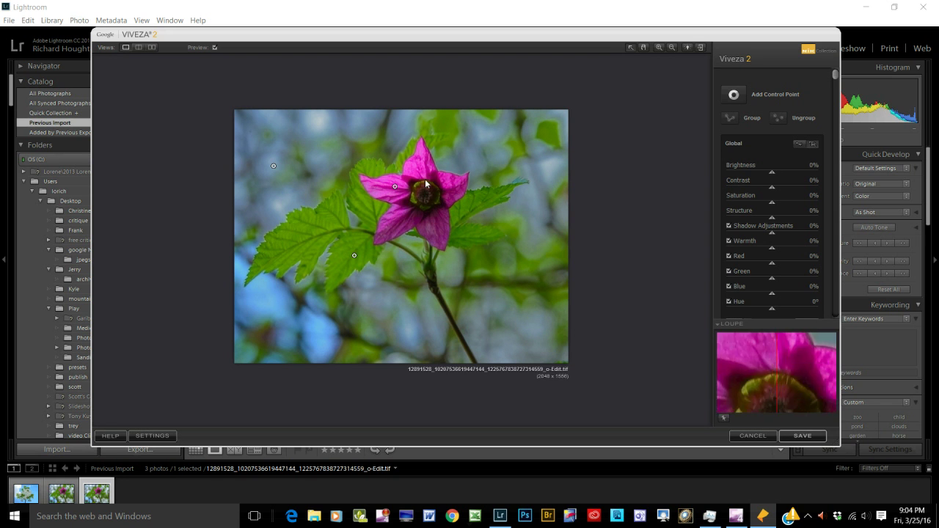
- Add a slightly shrunken control point on the flower centre at 46% Brightness
click(737, 95)
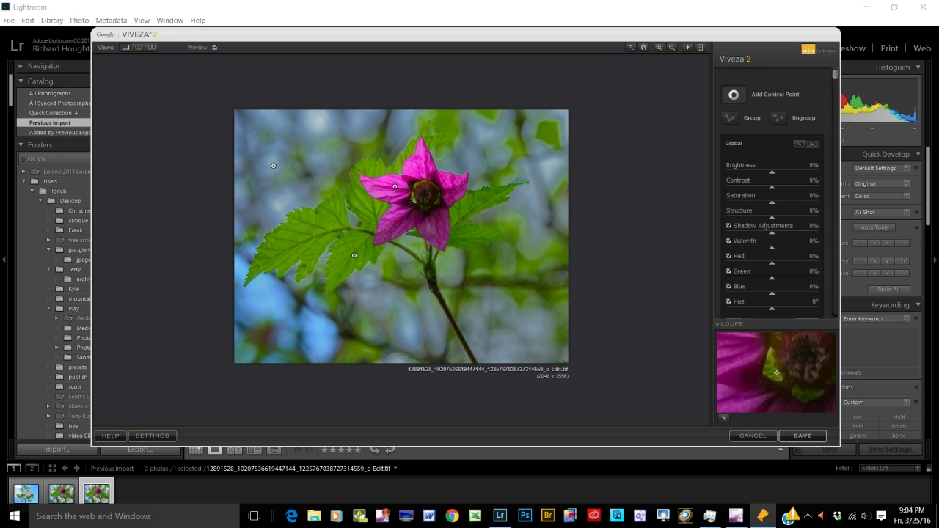
click(414, 200)
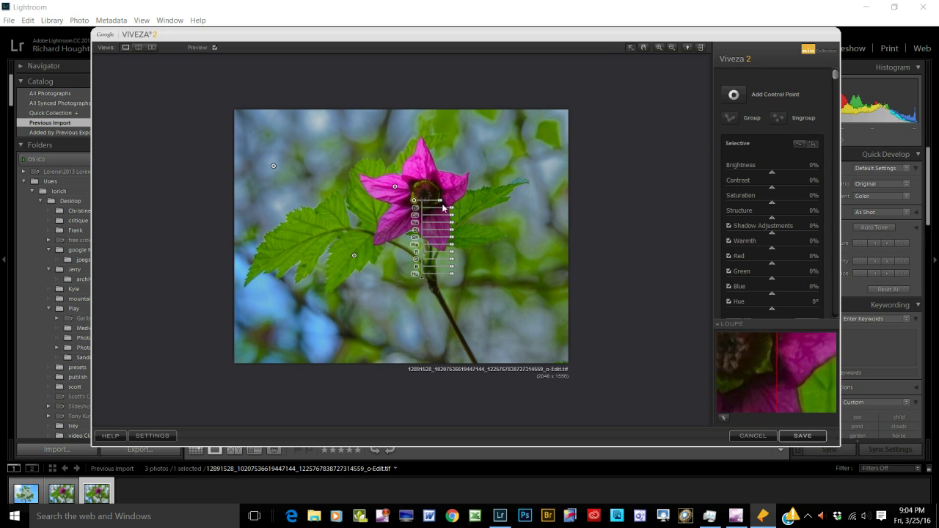
mouse_move(440, 200)
mouse_down()
mouse_move(462, 214)
mouse_move(454, 214)
mouse_up()
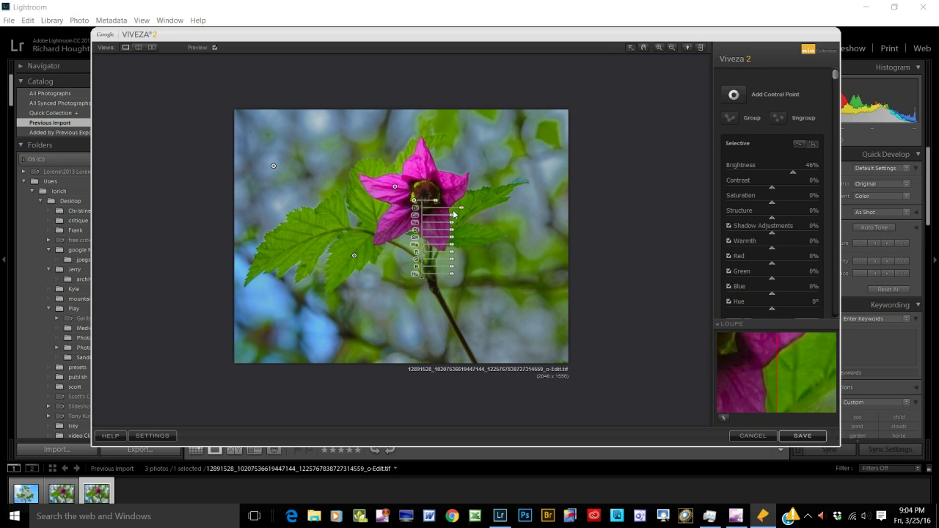
click(472, 190)
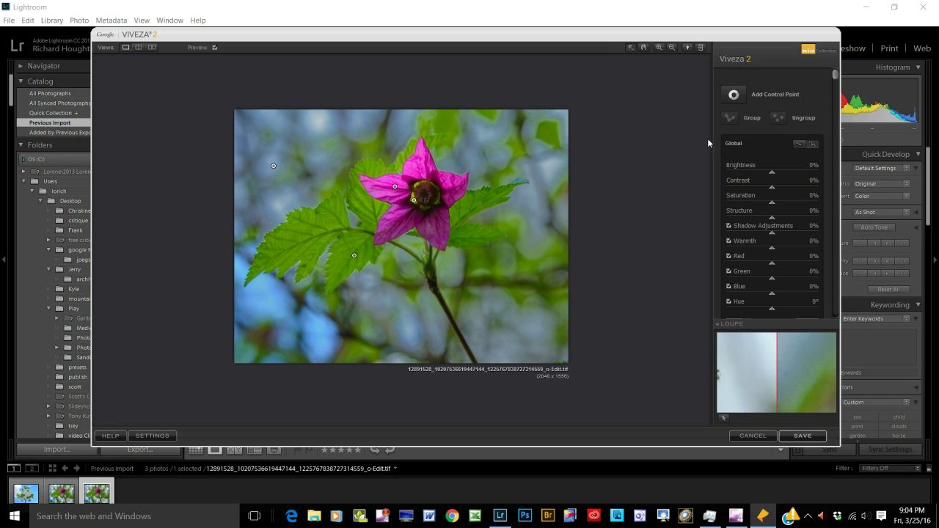
- Add a second flower-centre control point beside it at 79% Brightness
click(733, 95)
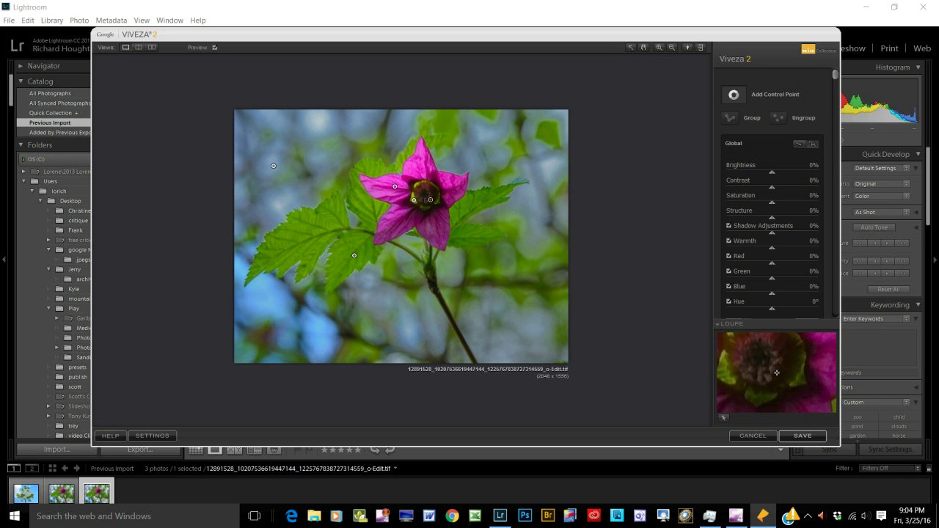
click(425, 199)
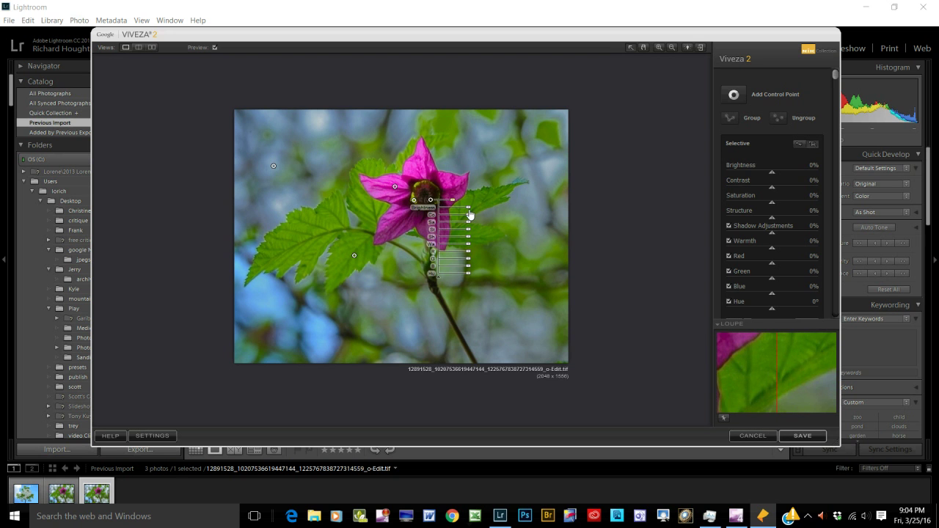
mouse_move(470, 213)
mouse_down()
mouse_move(502, 207)
mouse_move(485, 206)
mouse_up()
click(640, 236)
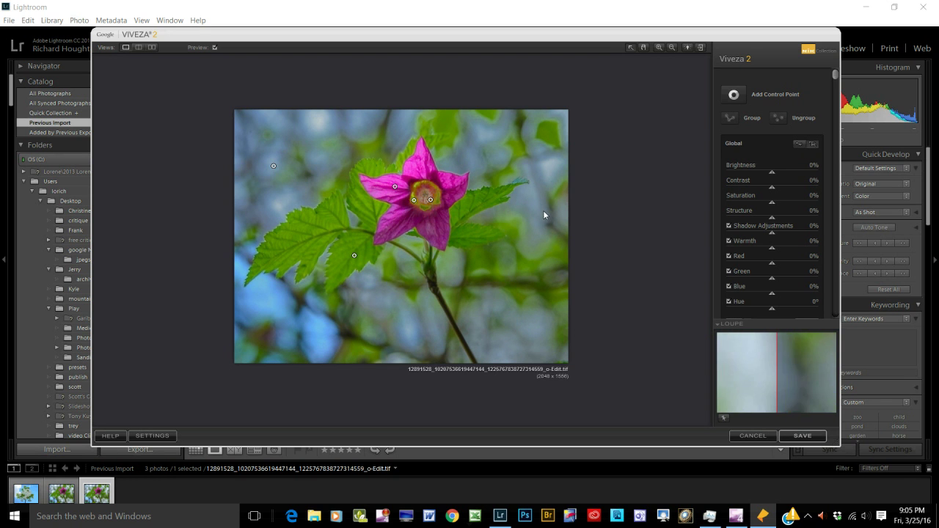
- Lower the flower control point's Brightness to 55%
click(431, 201)
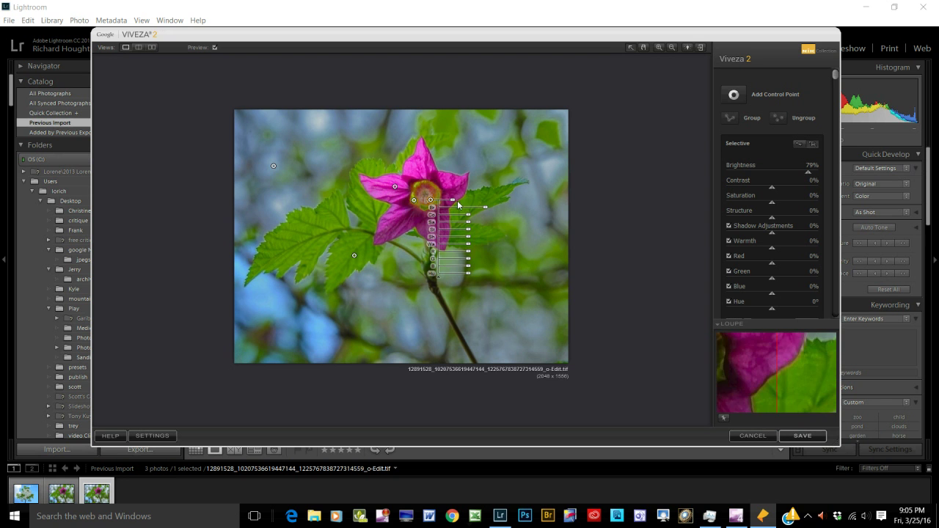
drag(485, 208, 481, 212)
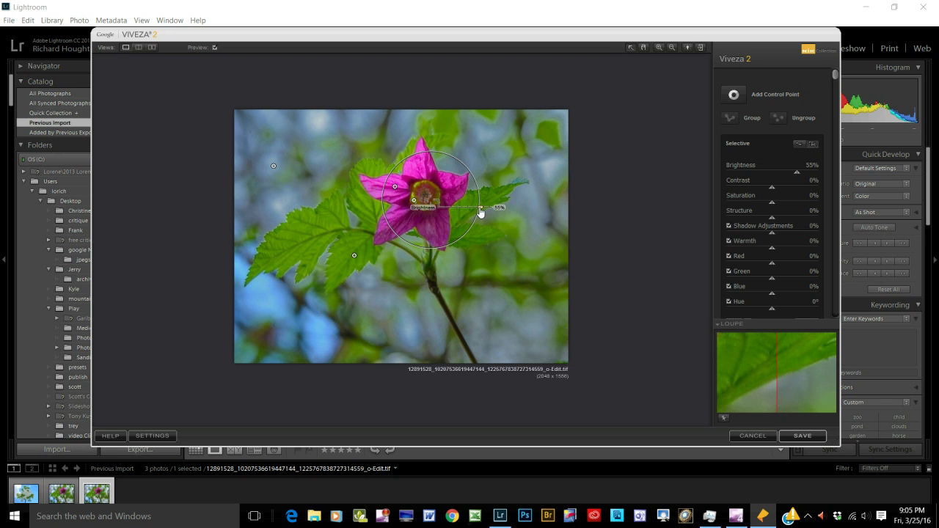
drag(481, 213, 480, 212)
click(519, 180)
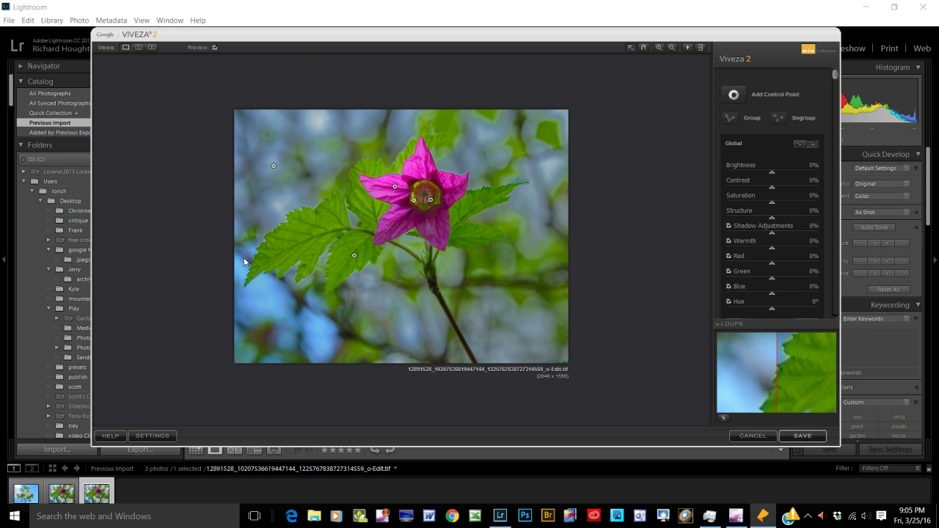
- Add two upper-right background control points darkening by -90% and -70%
click(729, 101)
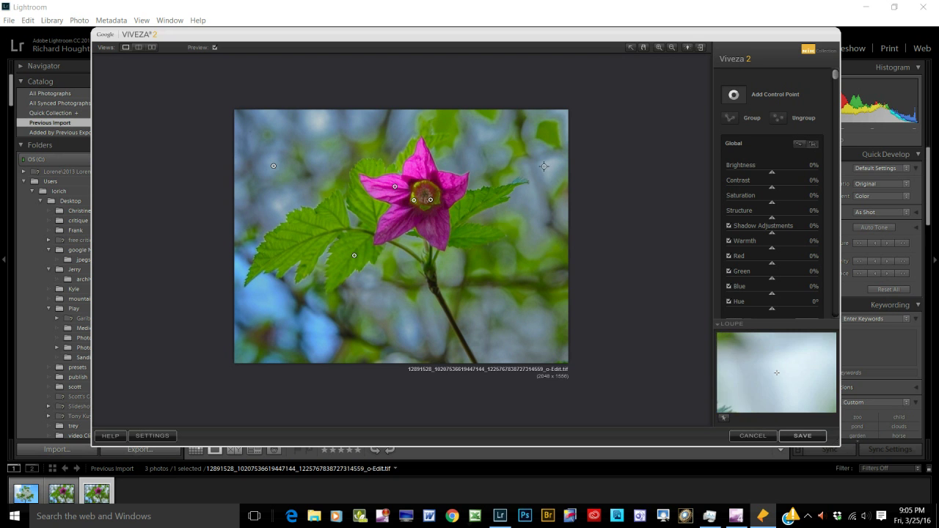
click(559, 160)
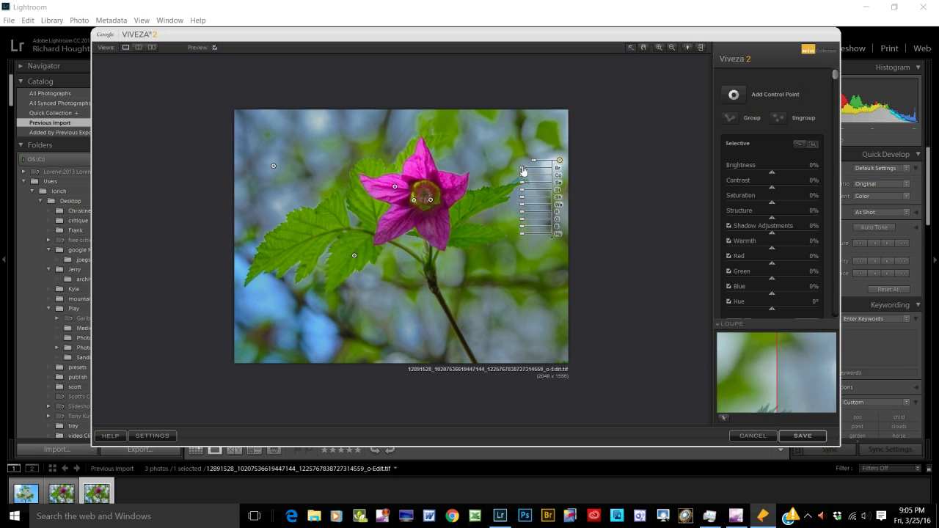
drag(523, 171, 542, 171)
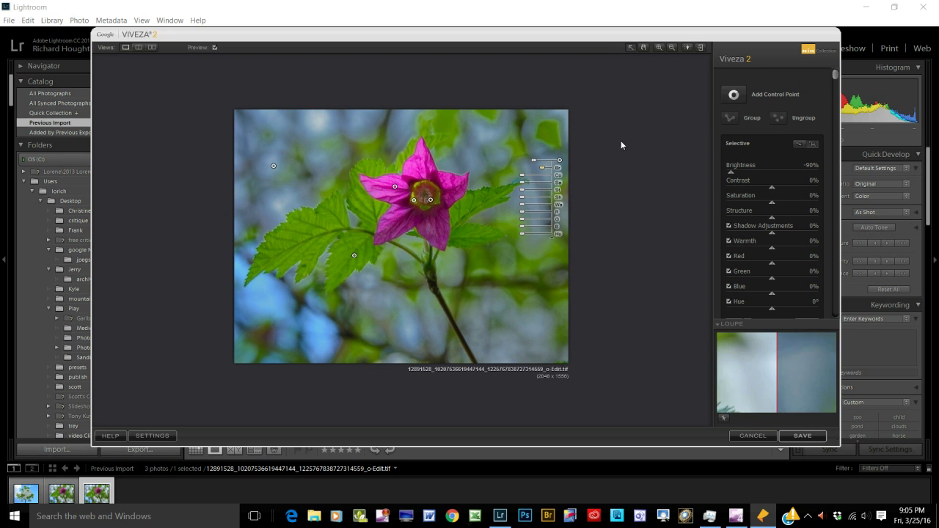
click(733, 94)
click(476, 159)
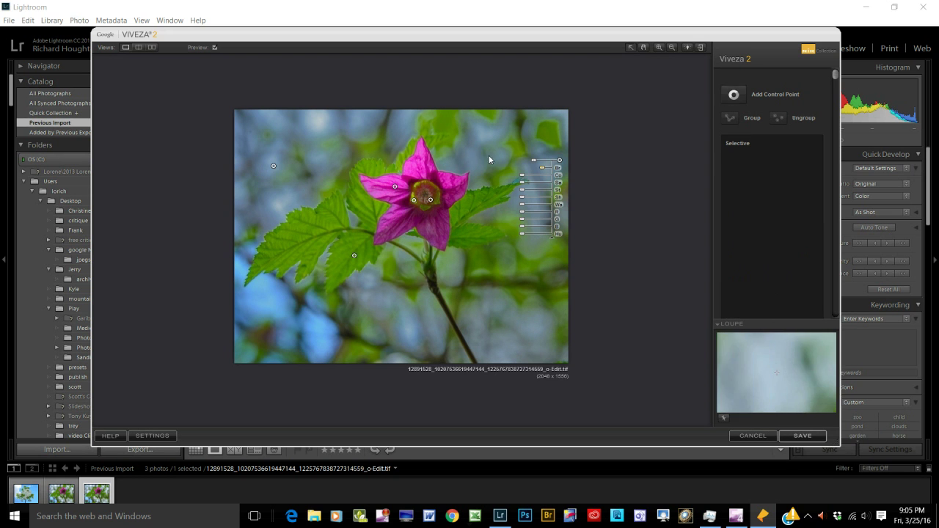
drag(514, 171, 497, 169)
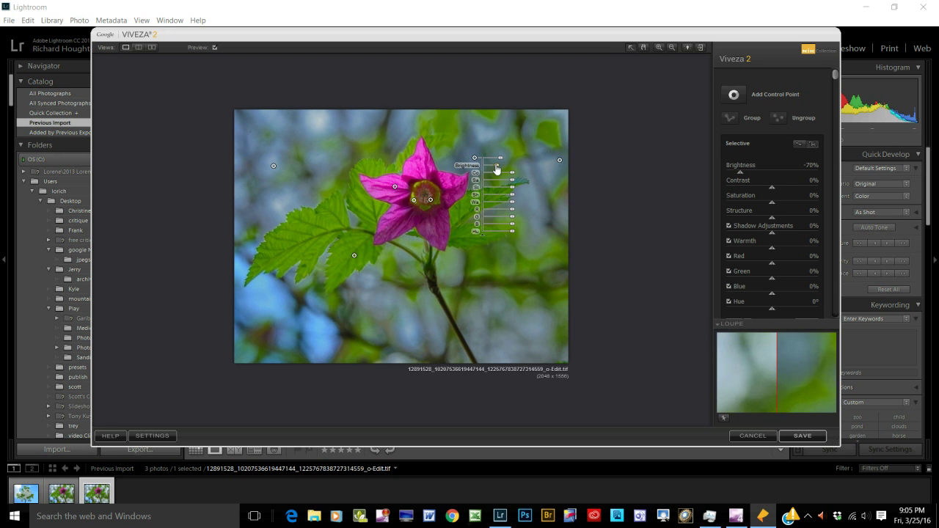
- Raise the left-petal control point to 70% Brightness and move it just below the flower centre
click(394, 188)
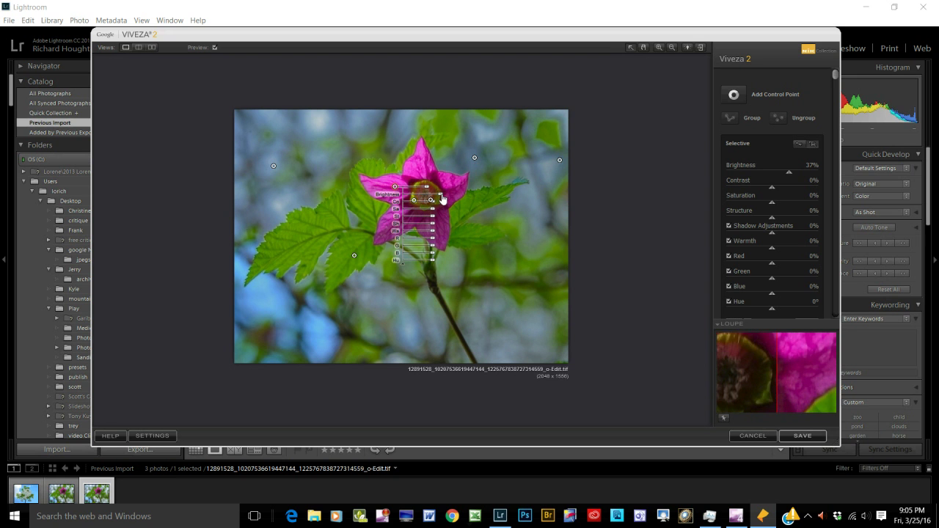
drag(442, 199, 443, 199)
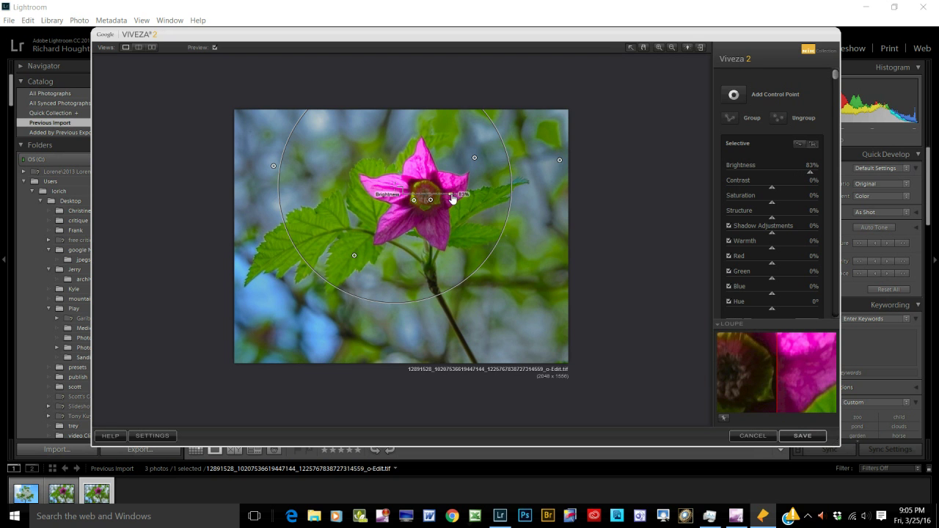
drag(453, 198, 402, 187)
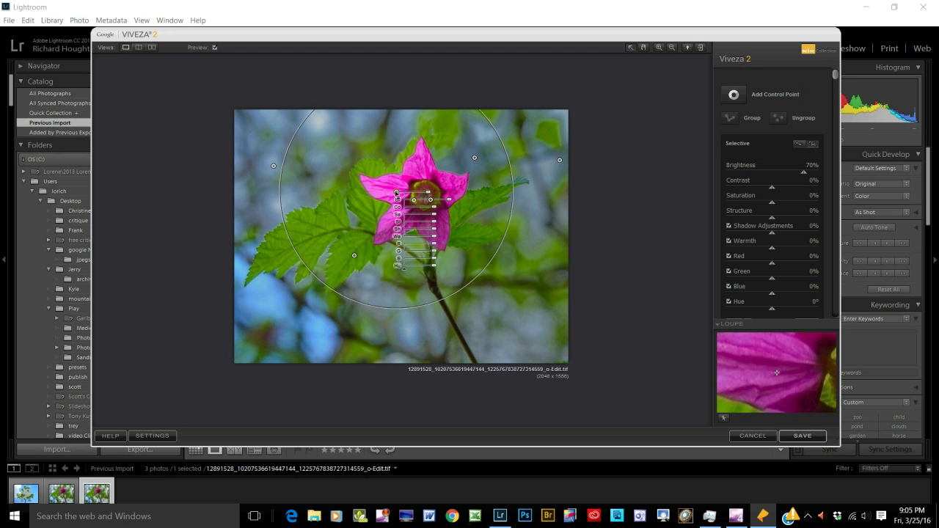
drag(387, 193, 400, 184)
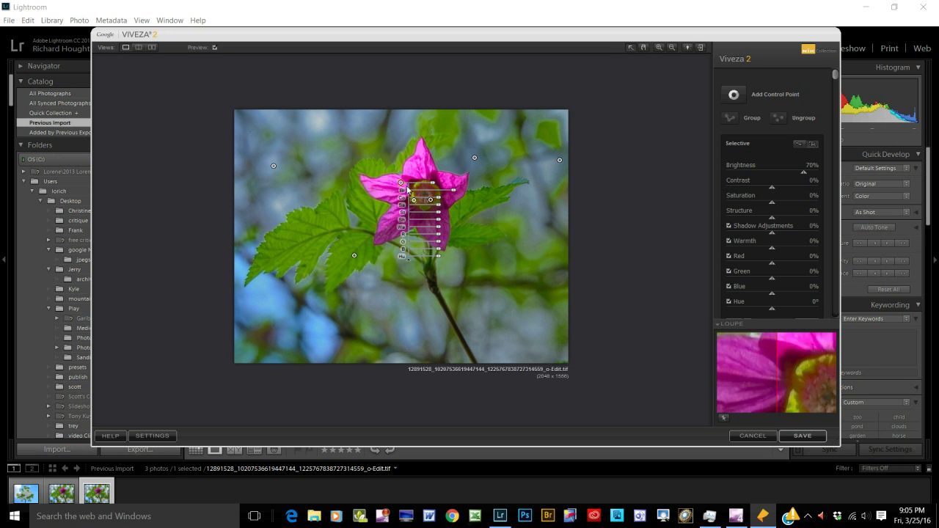
drag(401, 185, 400, 215)
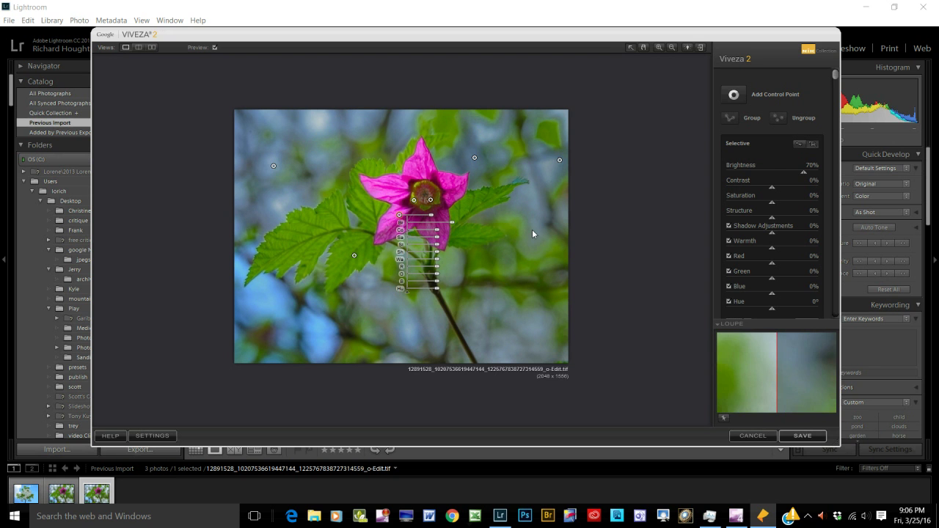
click(533, 230)
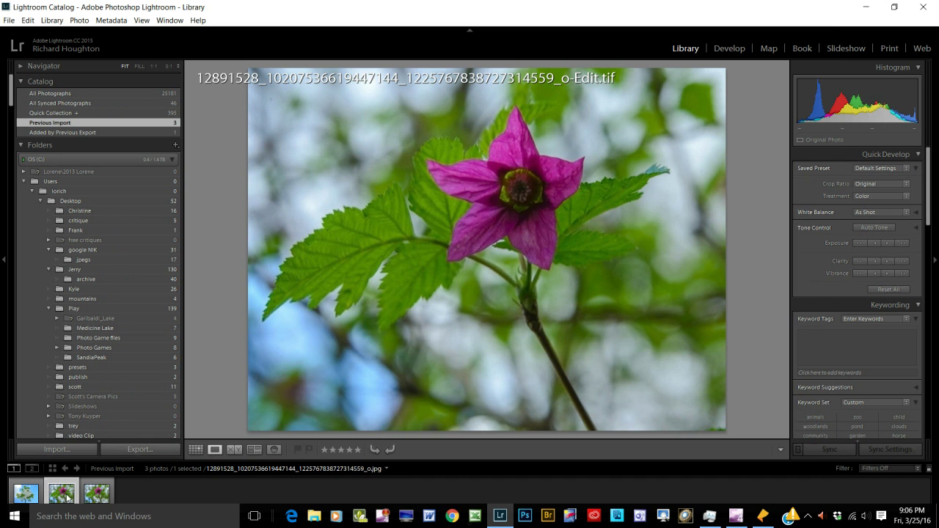
- Toggle between o-Edit.tif and the original o.jpg in Lightroom, ending on the JPG
click(70, 498)
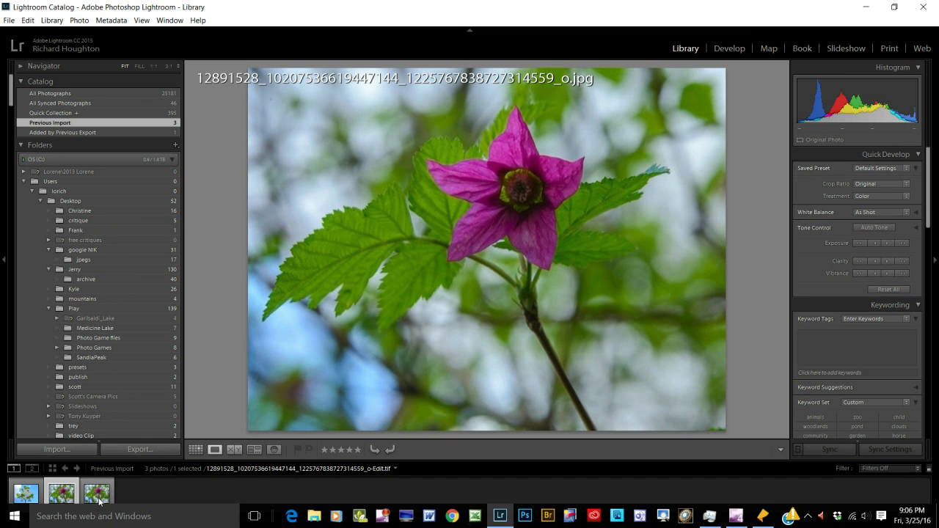
click(98, 499)
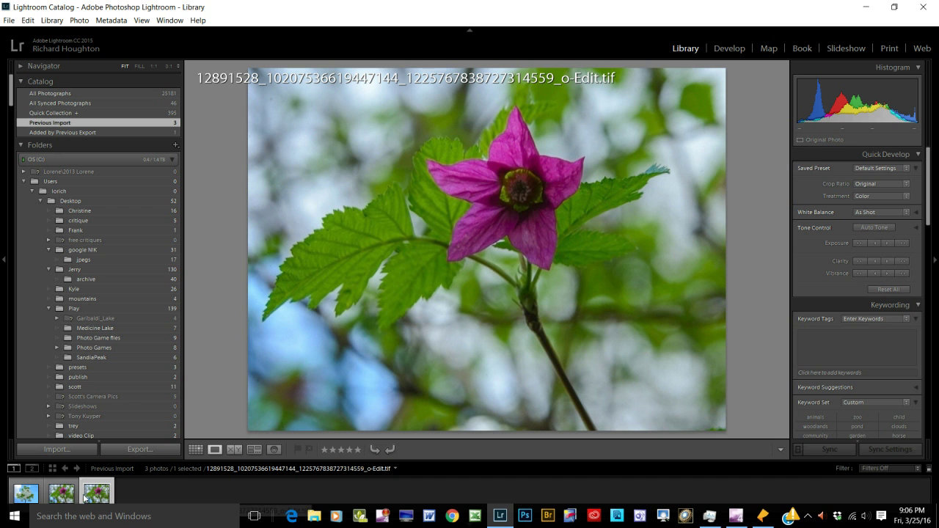
click(68, 499)
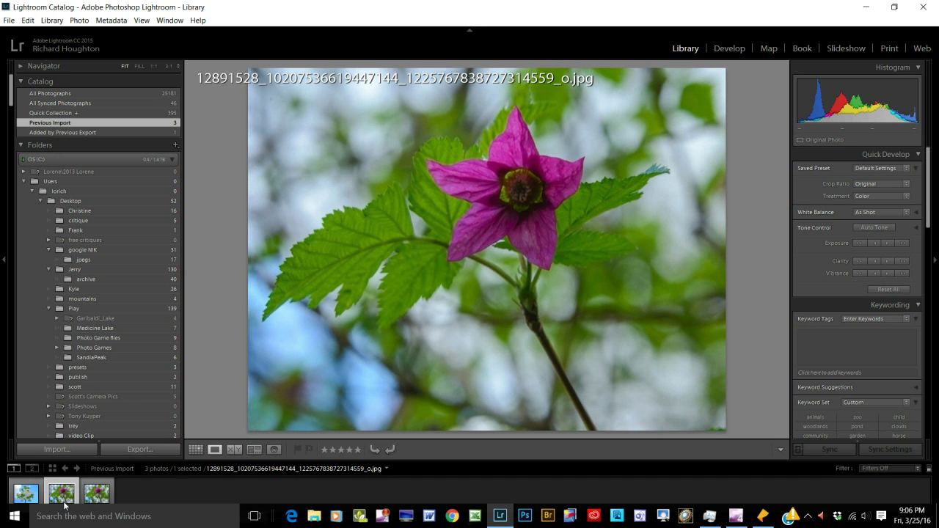
click(99, 486)
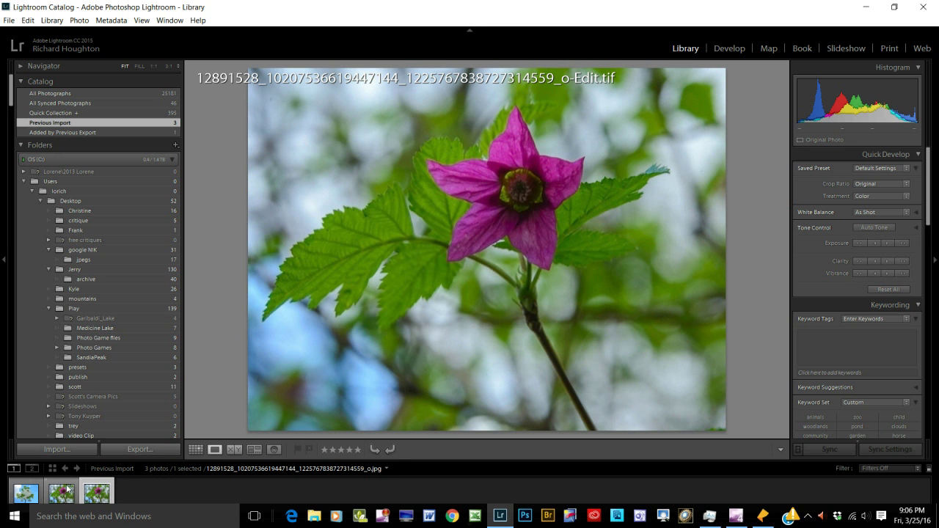
click(66, 491)
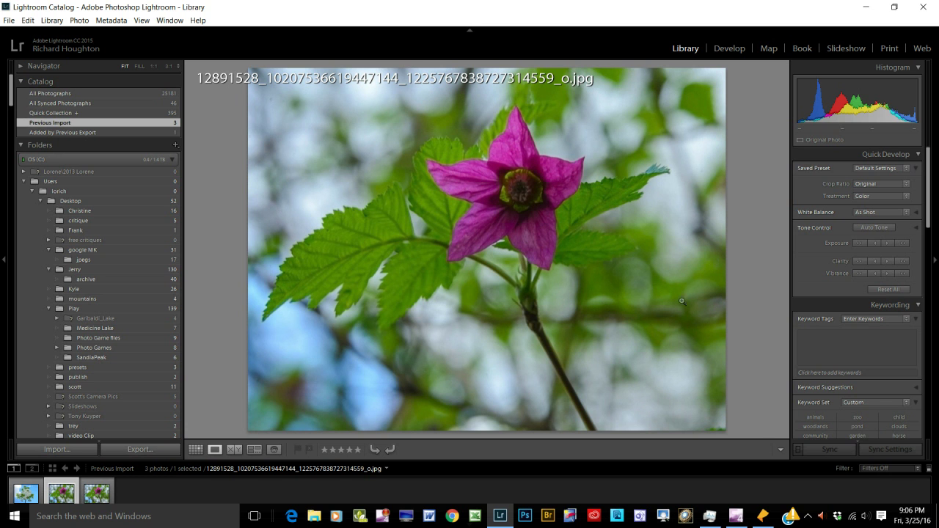
- Save the Viveza control-point edits into the flower's Edit TIF and view the result
click(764, 523)
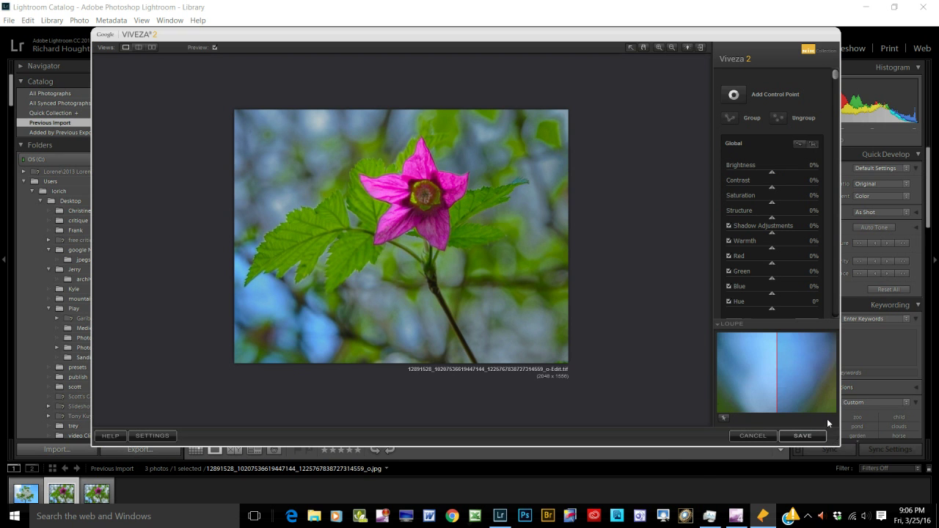
click(803, 436)
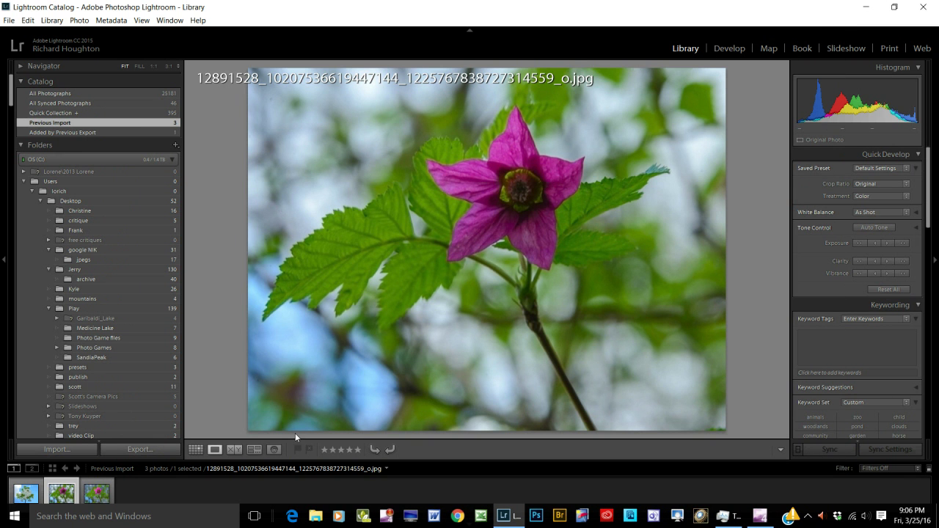
click(97, 486)
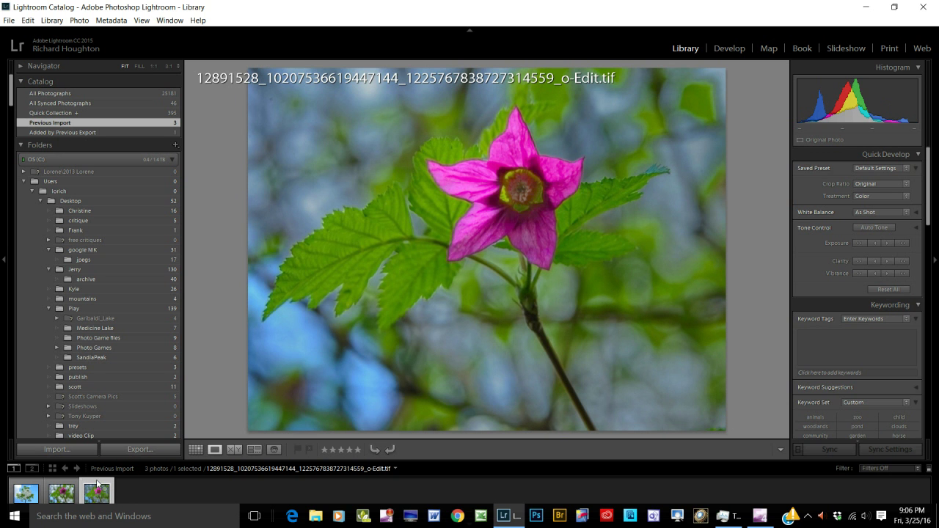
- Compare the edited TIF with the original JPG, then select the white-blossom photo
click(59, 486)
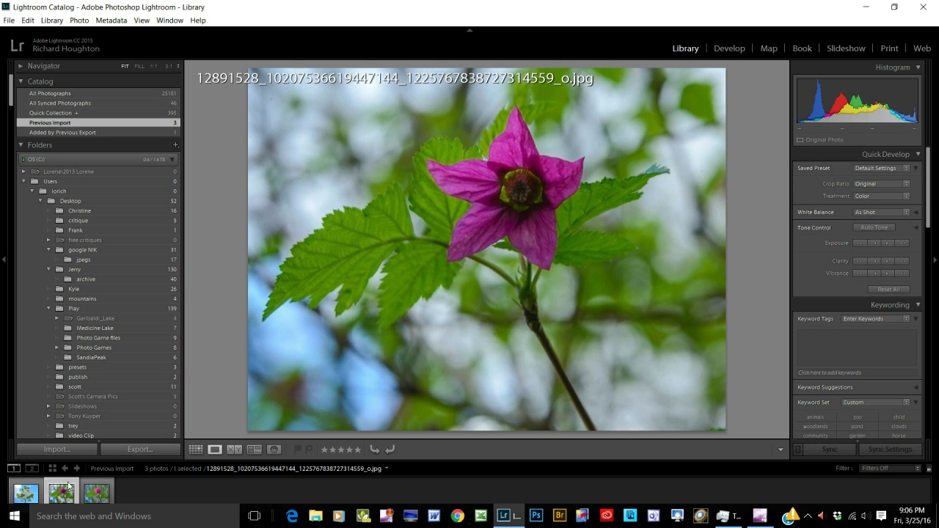
click(85, 486)
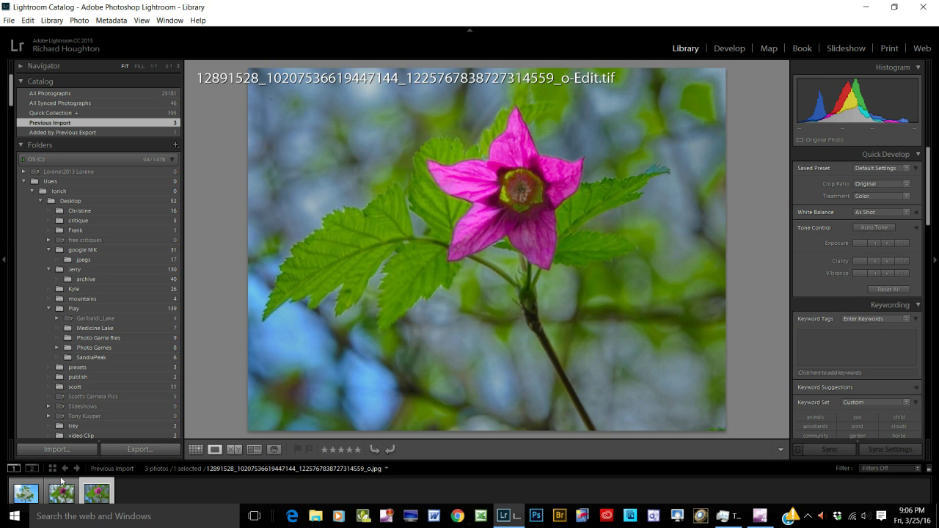
click(62, 486)
click(28, 493)
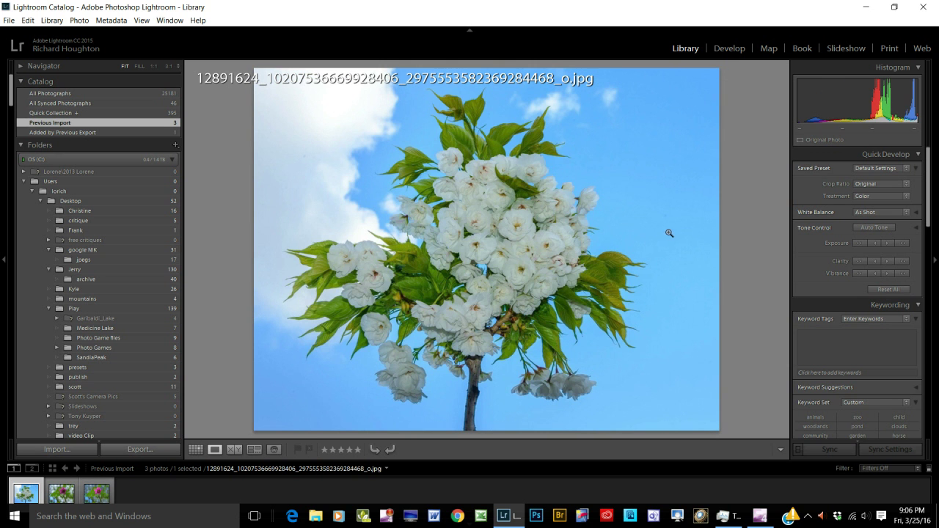
- Open a copy of the white blossom photo, with Lightroom adjustments, in Viveza 2
right_click(648, 171)
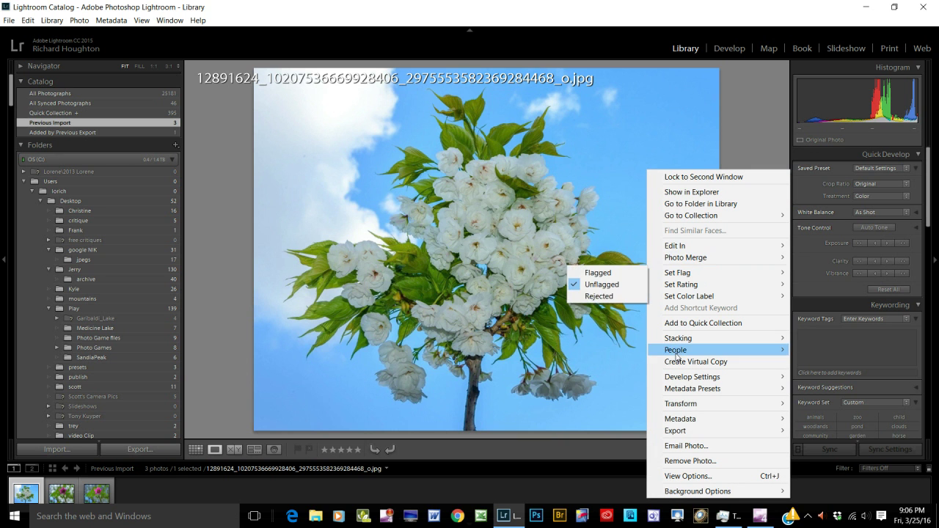
mouse_move(677, 250)
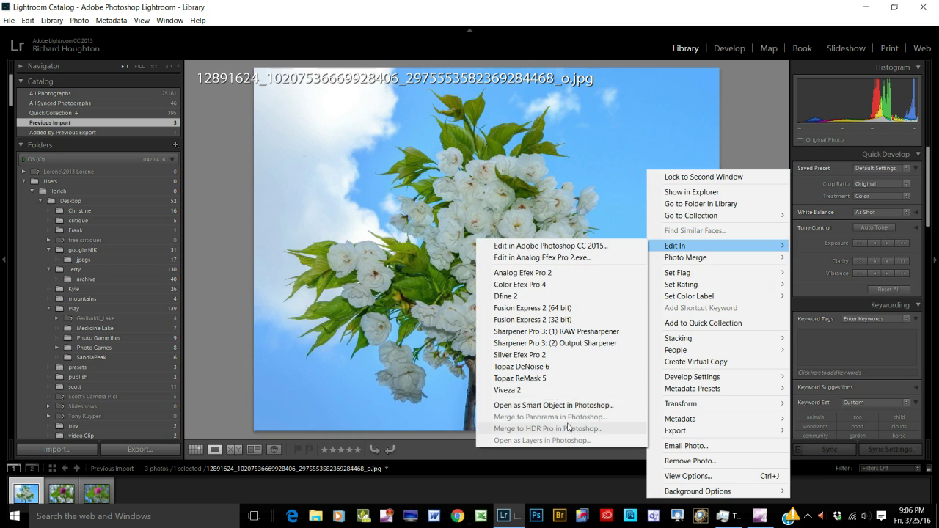
click(508, 391)
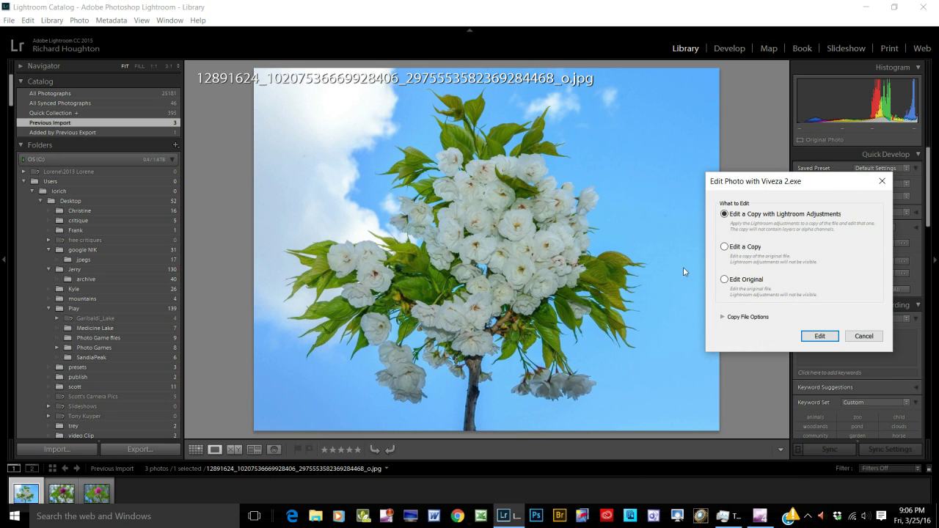
click(814, 336)
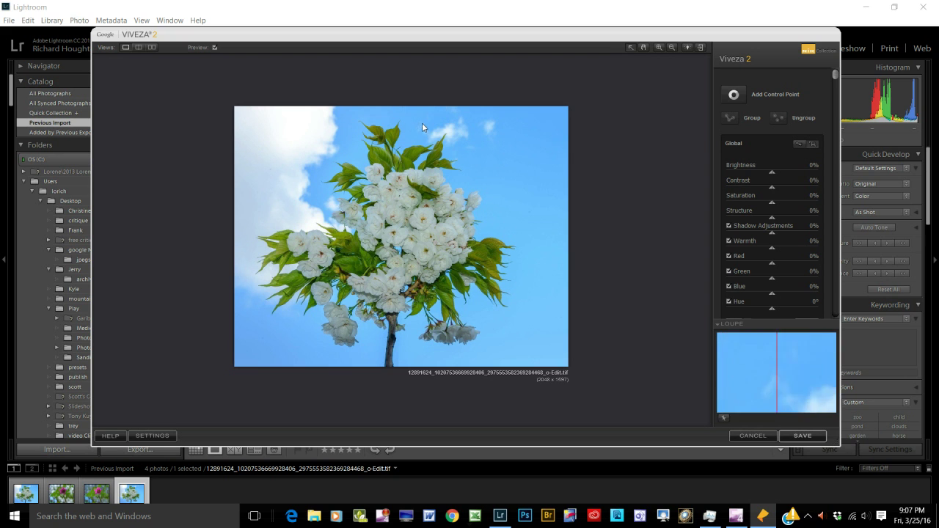
- Try a darkening control point on the clouds, then delete it
click(739, 100)
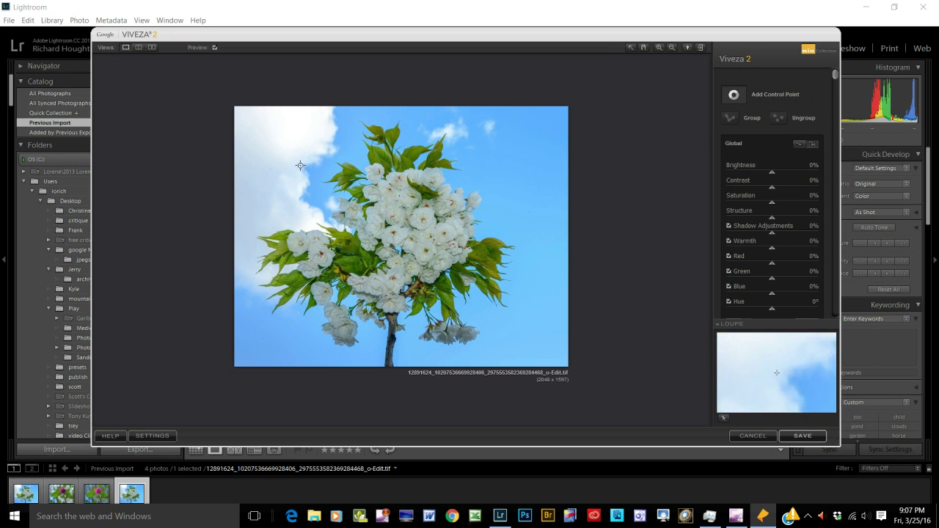
click(283, 126)
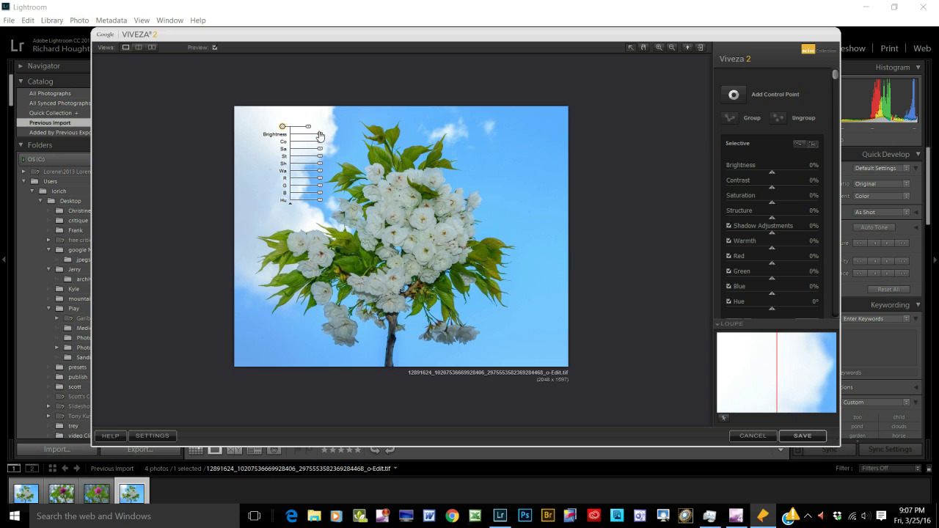
drag(320, 134, 518, 156)
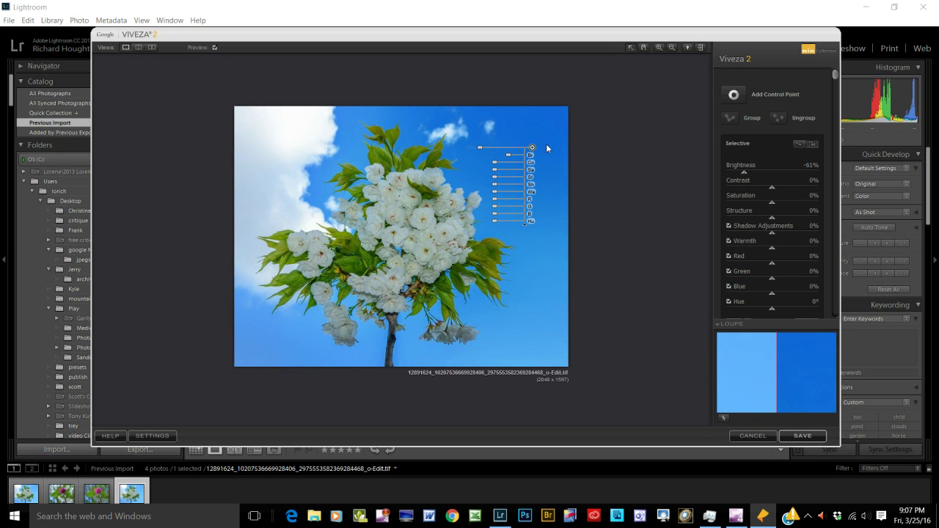
key(Delete)
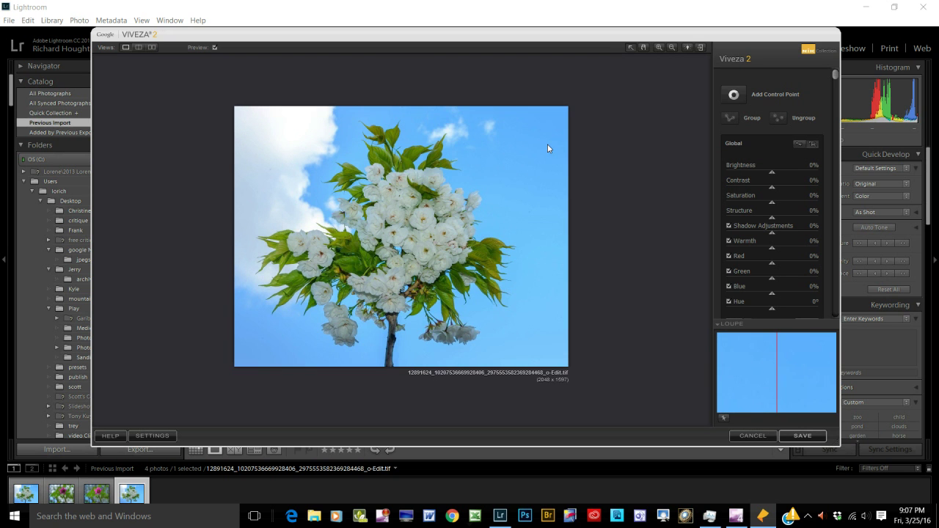
- Darken the upper-right blue sky with a control point at -59% Brightness
click(740, 97)
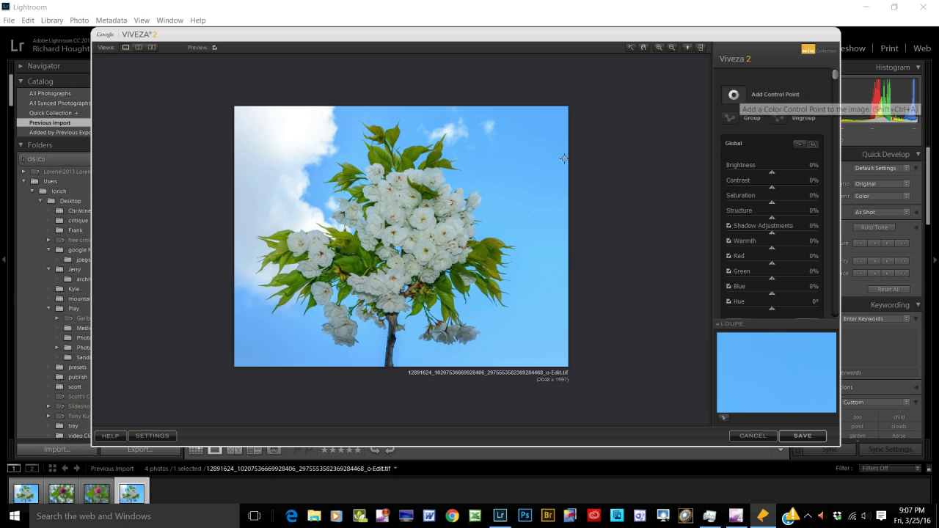
click(518, 157)
drag(488, 170, 462, 176)
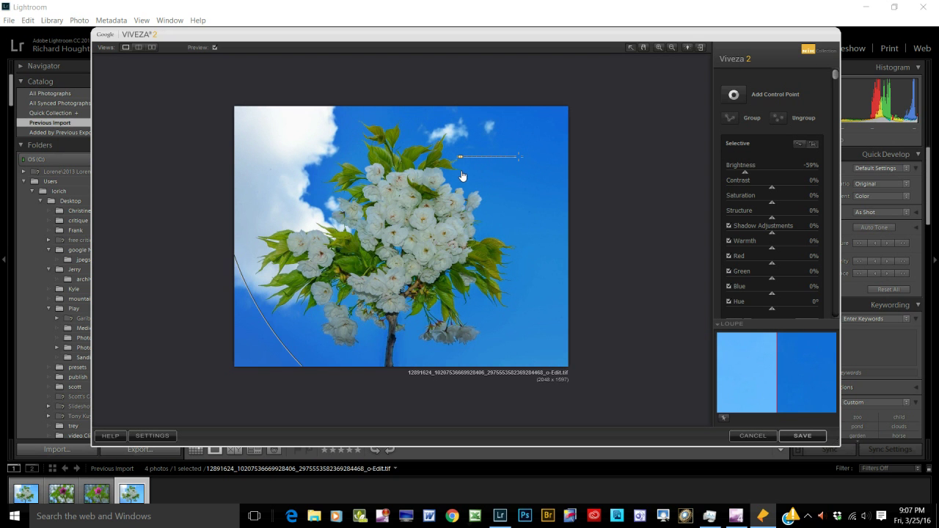
click(553, 184)
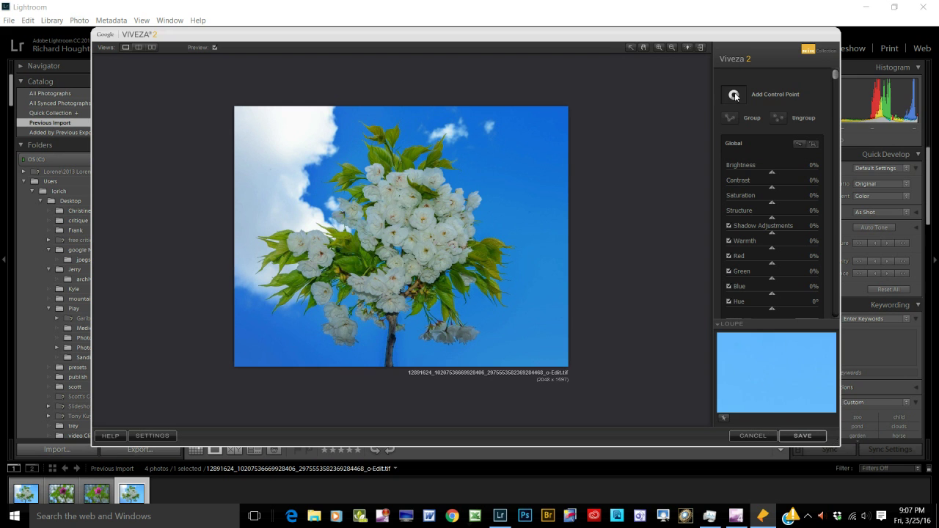
- Brighten the main blossom cluster with a widened control point at 46% Brightness
click(409, 199)
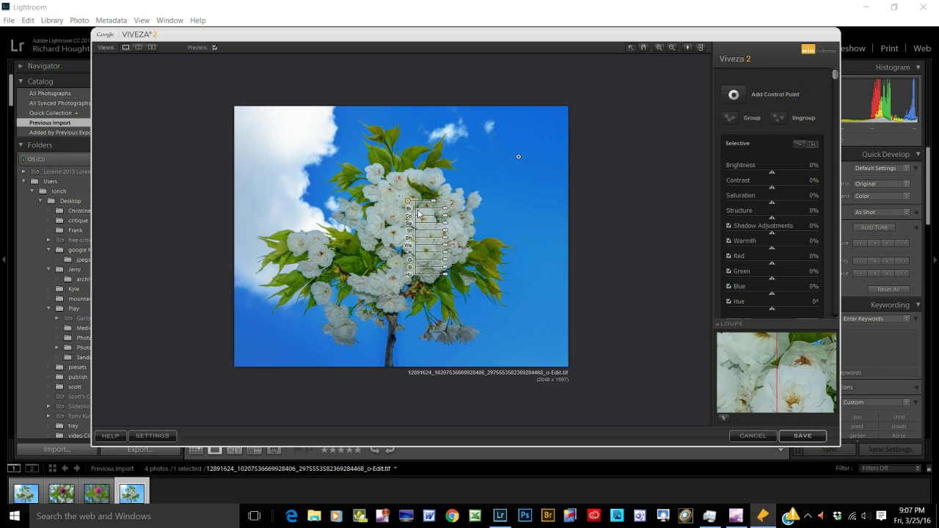
drag(441, 209, 456, 211)
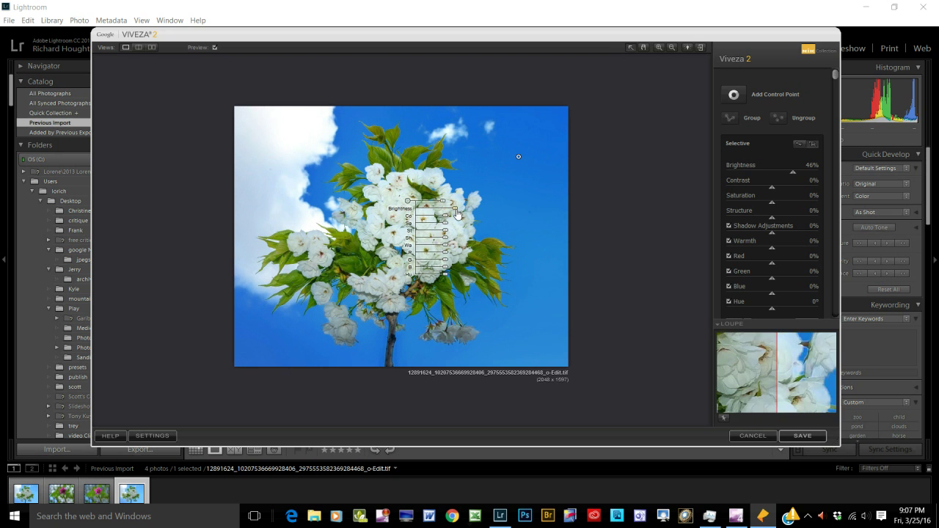
click(549, 206)
- Brighten the lower-left flowers with a second control point at 26% Brightness
click(734, 94)
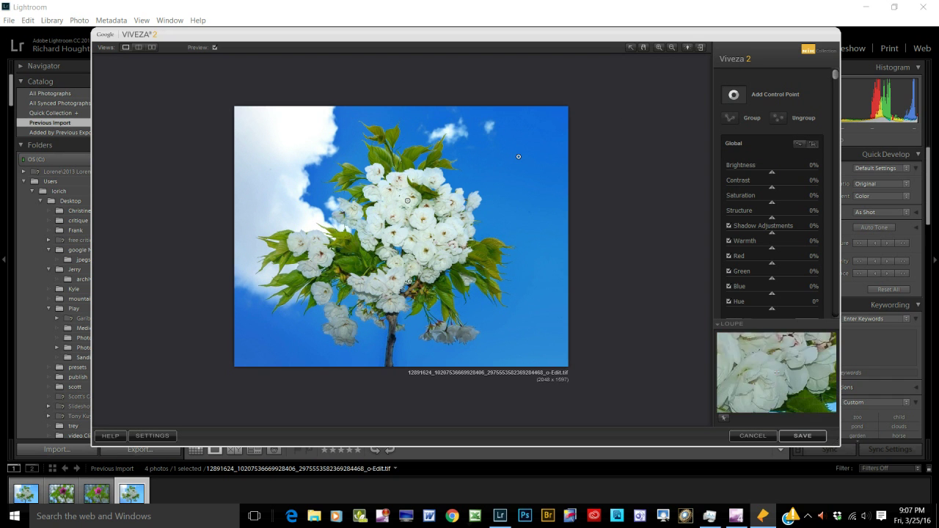
click(346, 266)
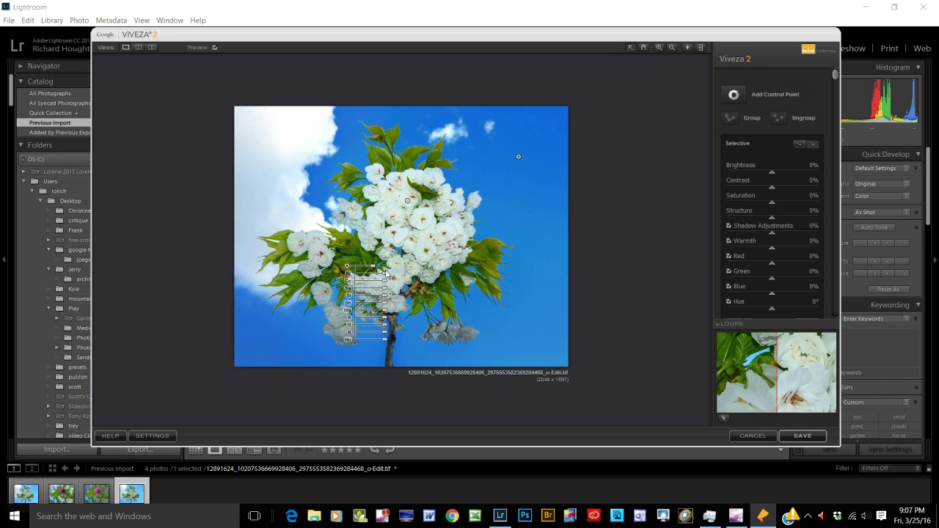
drag(386, 274, 394, 276)
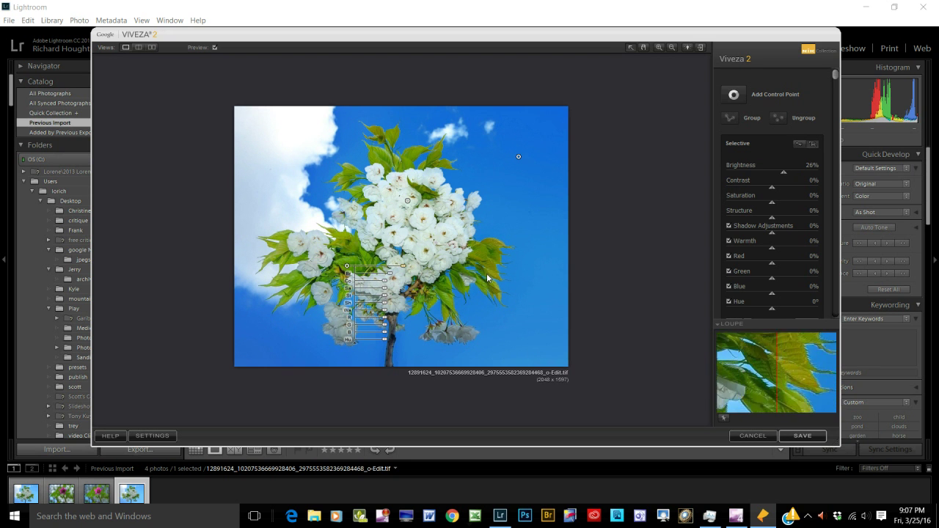
click(532, 262)
click(734, 94)
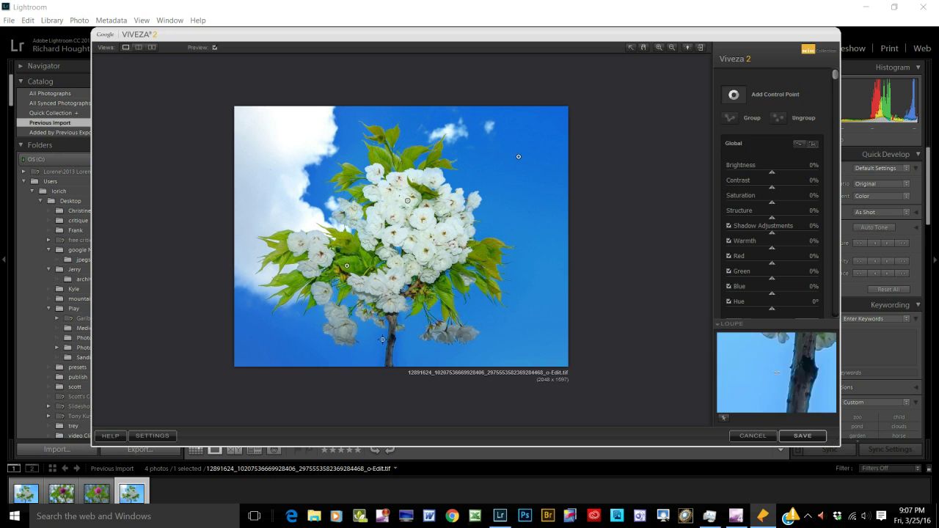
- Add a 55% Brightness control point on the lower-left blossoms near the trunk, then save to Lightroom
click(338, 323)
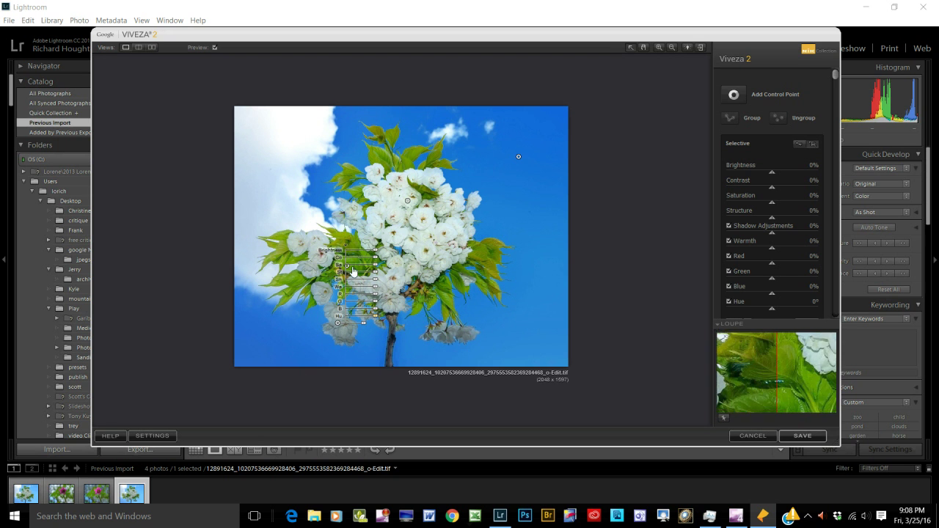
drag(337, 323, 285, 336)
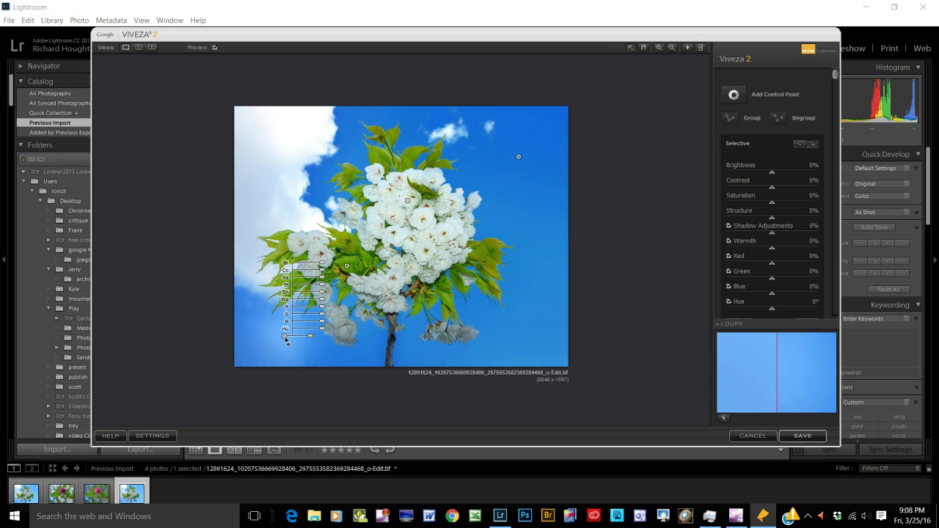
drag(286, 340, 517, 144)
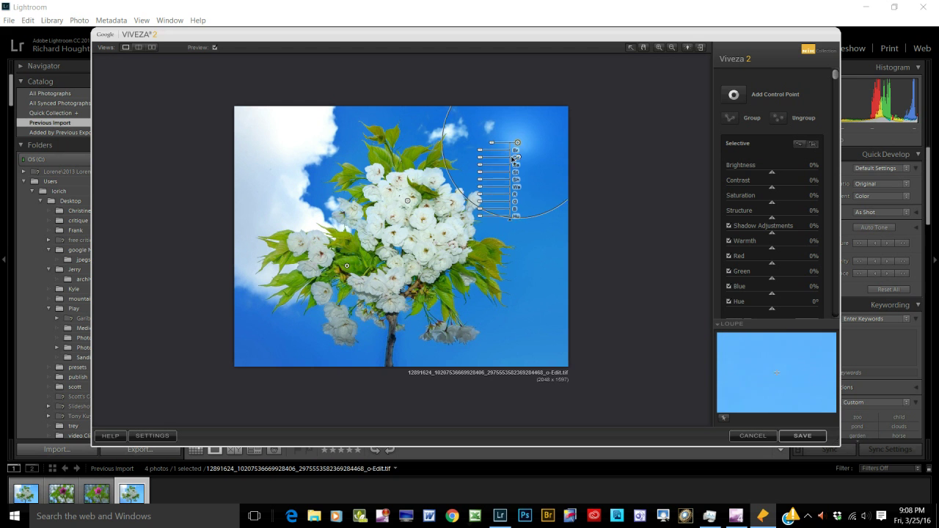
drag(518, 157, 345, 330)
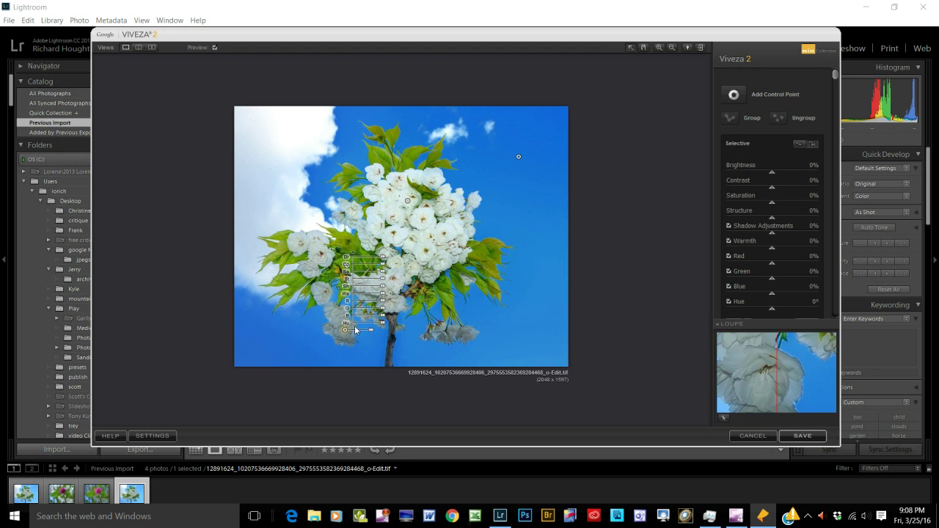
drag(381, 257, 401, 260)
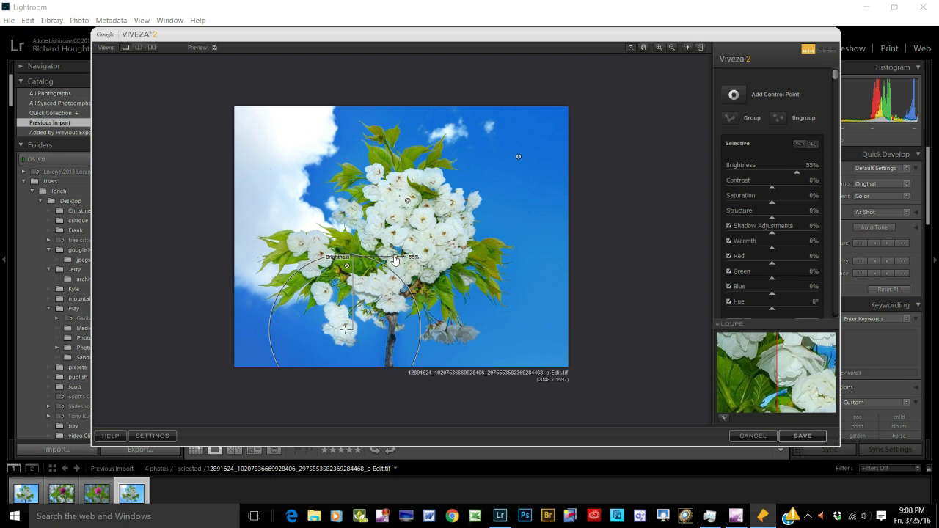
click(497, 210)
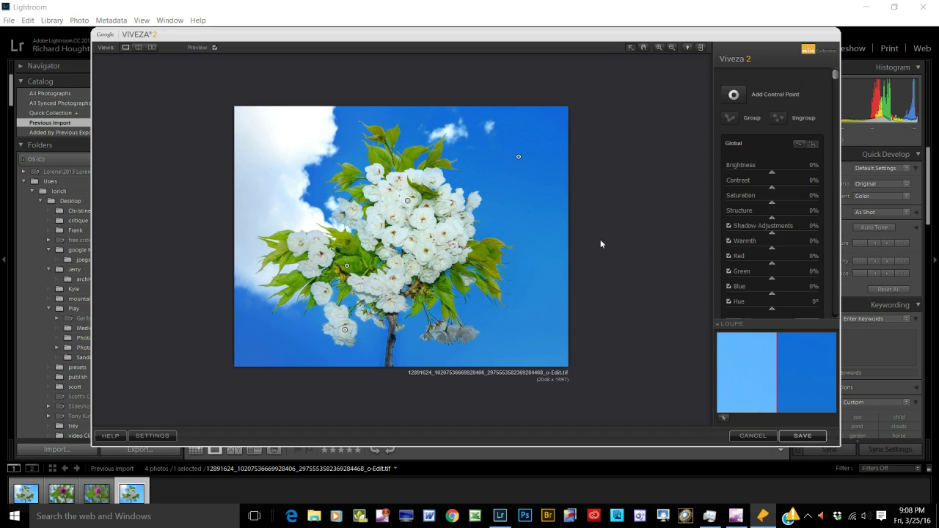
click(803, 436)
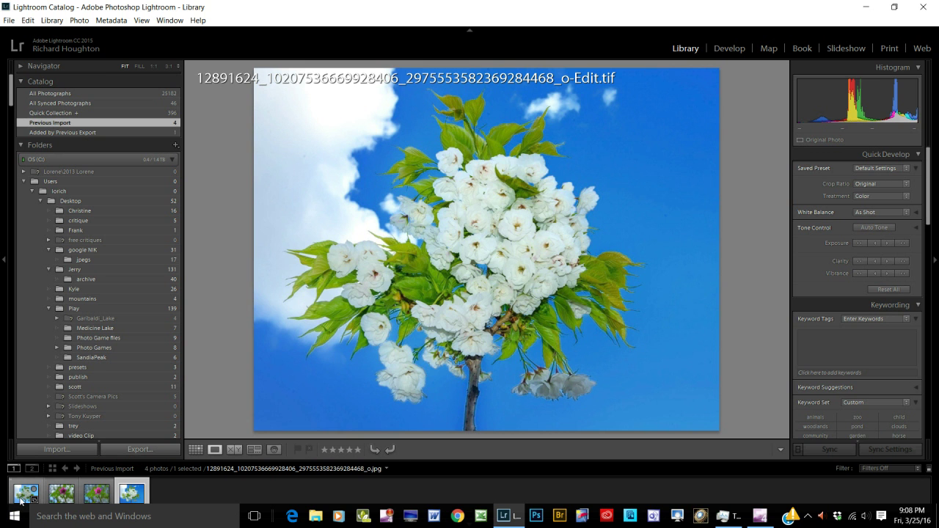
- Compare the original blossom JPEG with the edited TIFF by switching between their filmstrip thumbnails
click(26, 499)
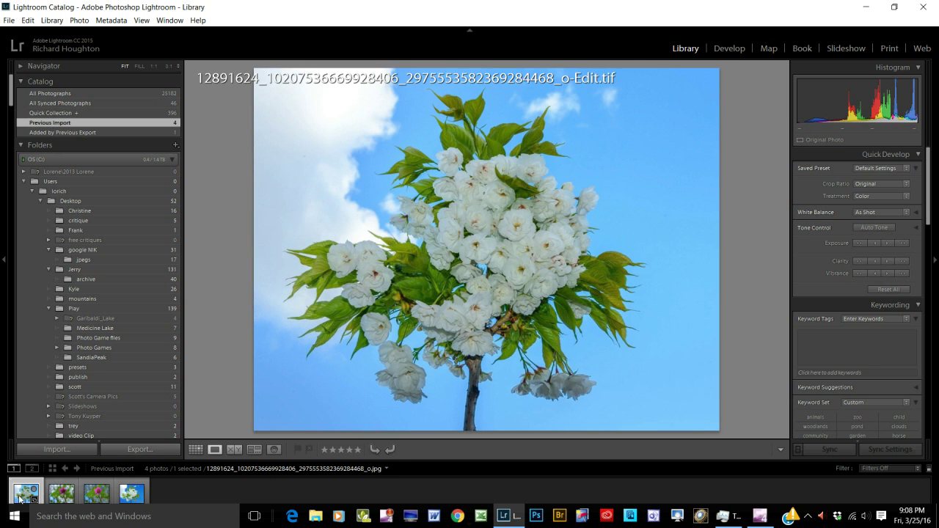
click(135, 499)
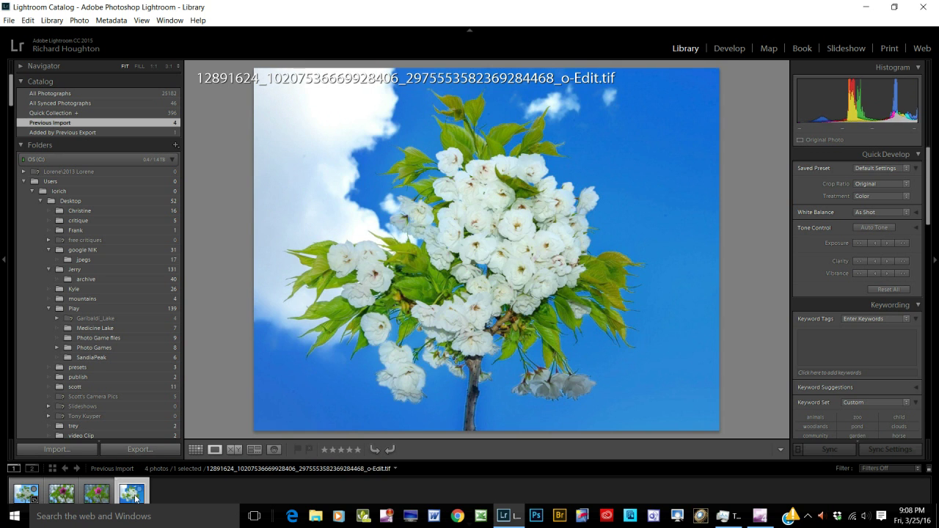
click(17, 499)
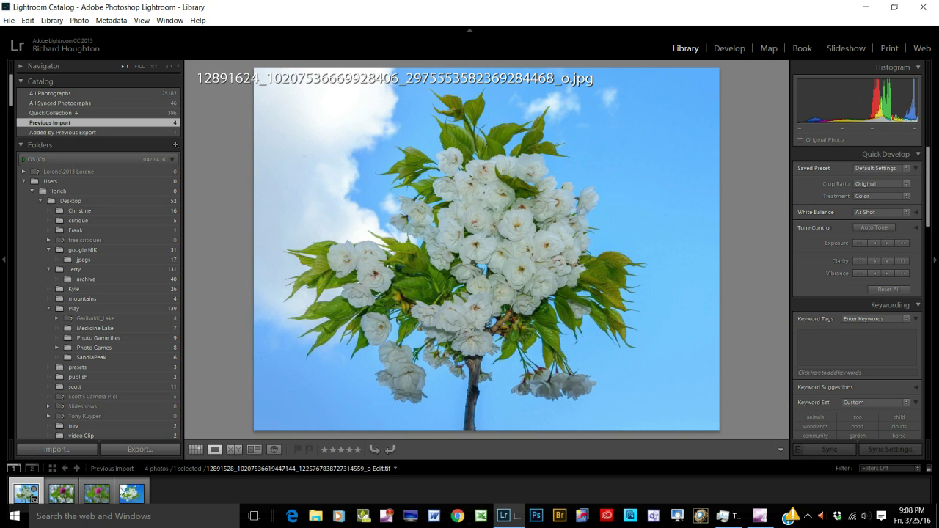
click(130, 495)
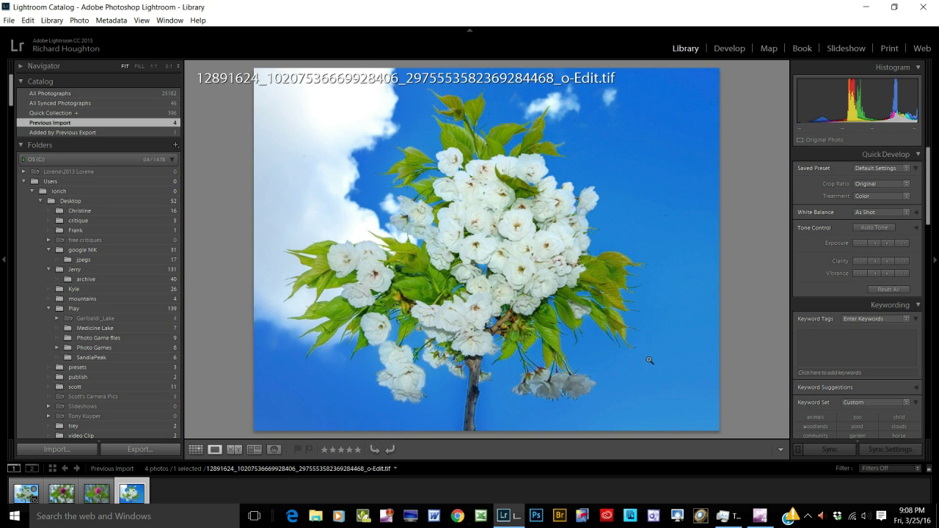